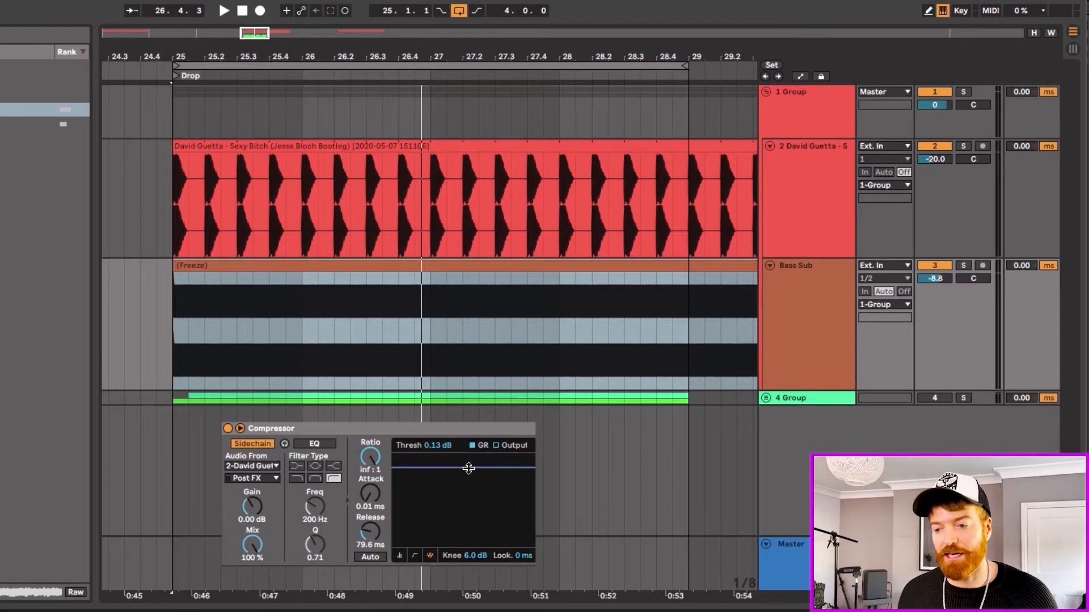
# Step: Play the loop and lower the sidechain Compressor's threshold to -29.4 dB
pyautogui.press('space')
pyautogui.moveTo(468, 468); pyautogui.dragTo(468, 525)
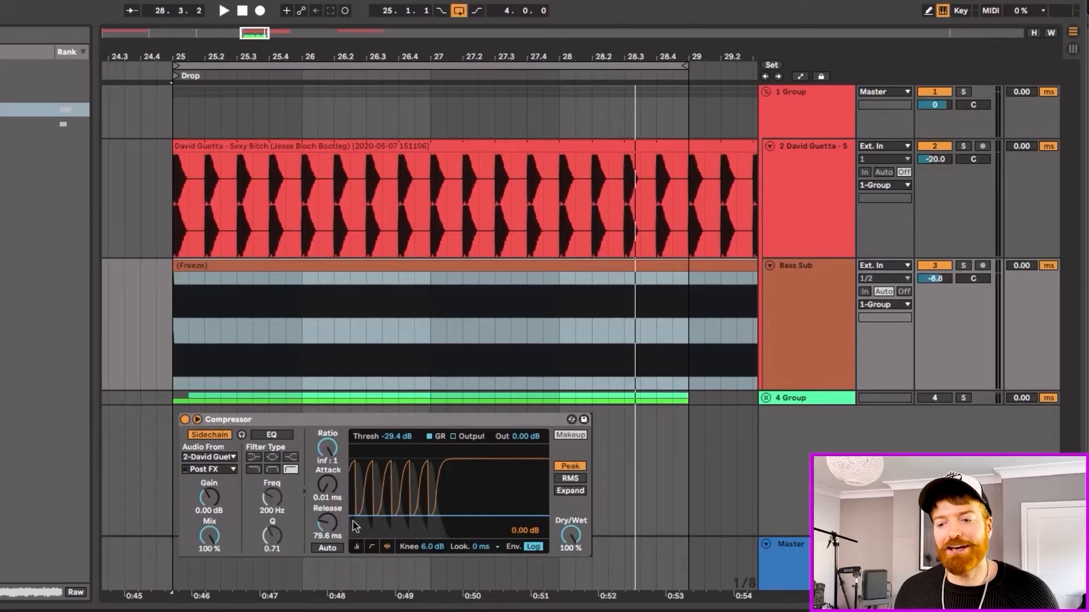
# Step: Audition the Compressor with a 1.05 s release, and set the release to 30.7 ms
pyautogui.moveTo(332, 526); pyautogui.dragTo(331, 515)
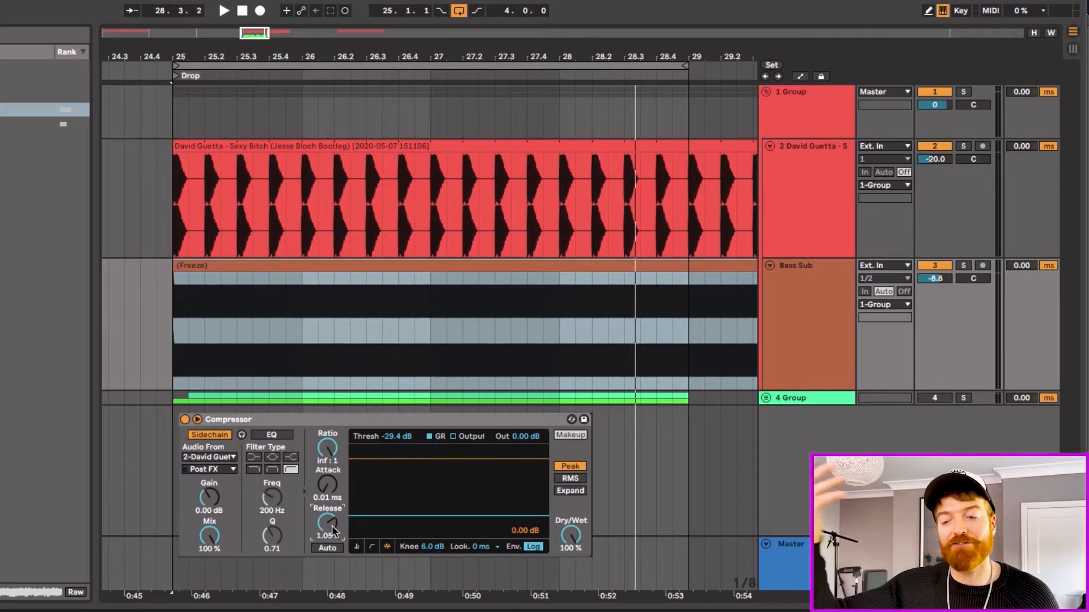
pyautogui.press('space')
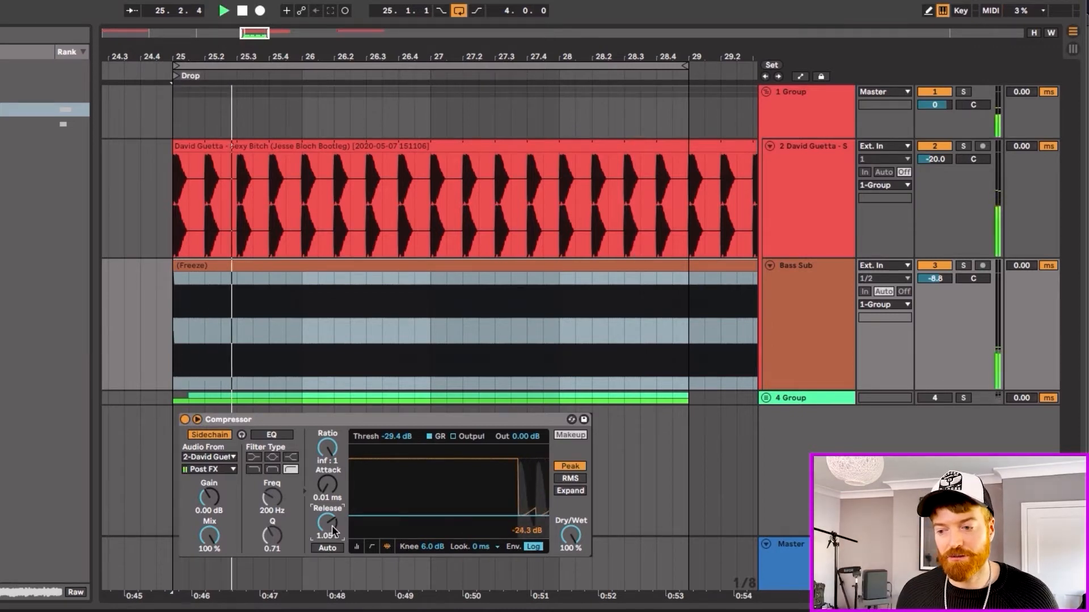
pyautogui.press('space')
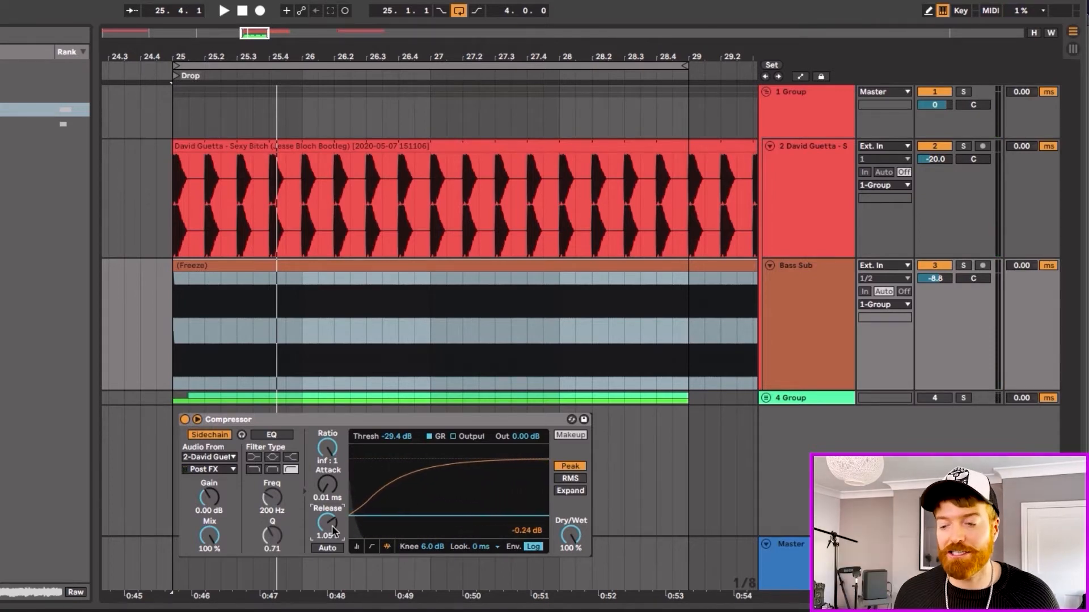
pyautogui.press('space')
pyautogui.moveTo(332, 526); pyautogui.dragTo(332, 584)
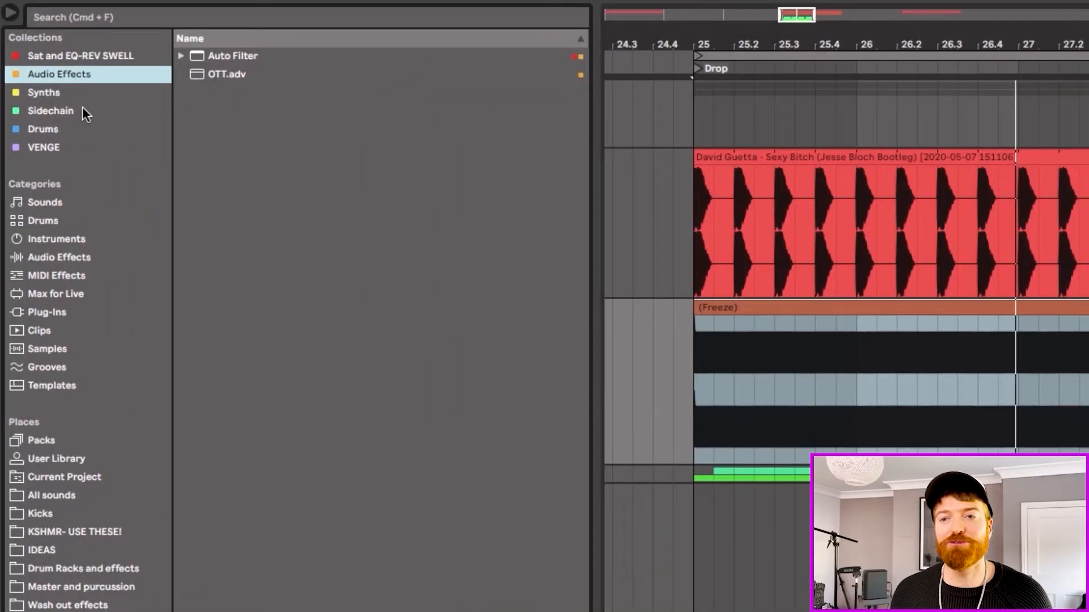
# Step: Add VolumeShaper4 from the Sidechain collection after the Compressor on Bass Sub and apply the fourth Ducking shape
pyautogui.click(55, 107)
pyautogui.moveTo(235, 93); pyautogui.dragTo(875, 611)
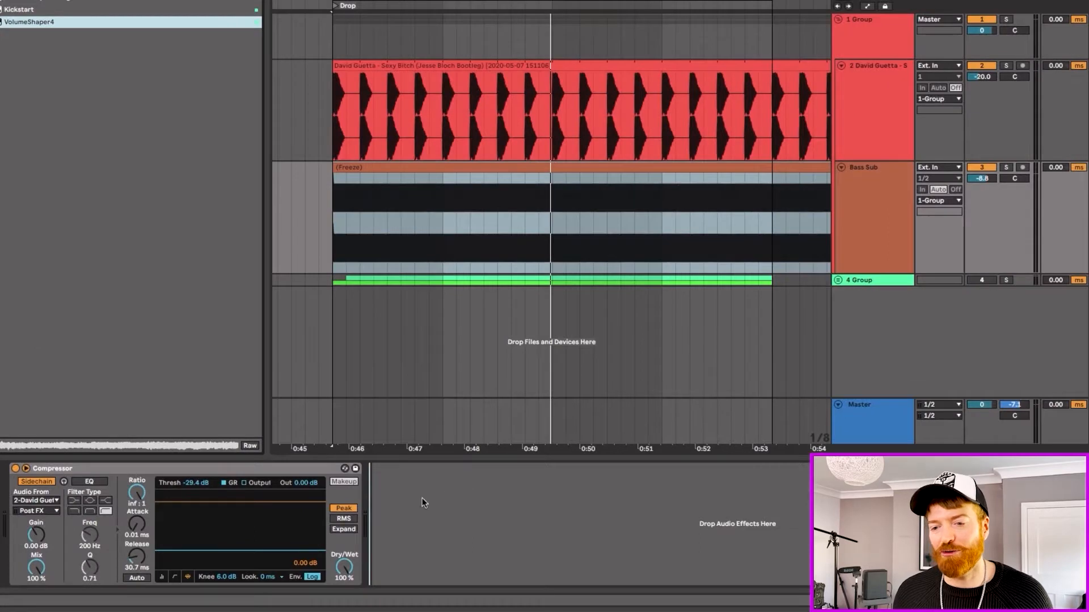
pyautogui.moveTo(452, 504); pyautogui.dragTo(451, 504)
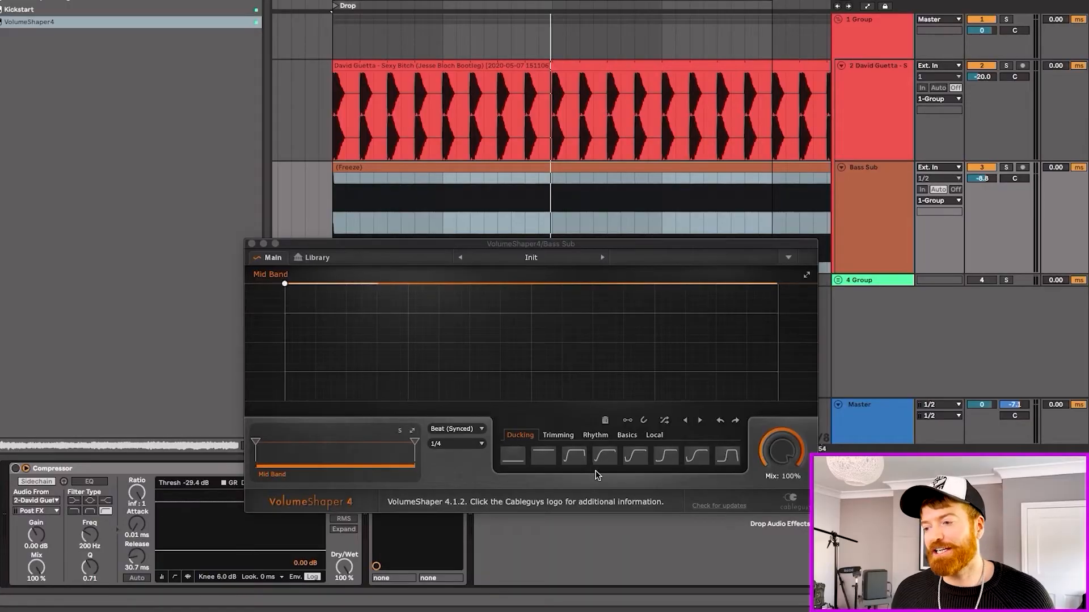
pyautogui.click(602, 458)
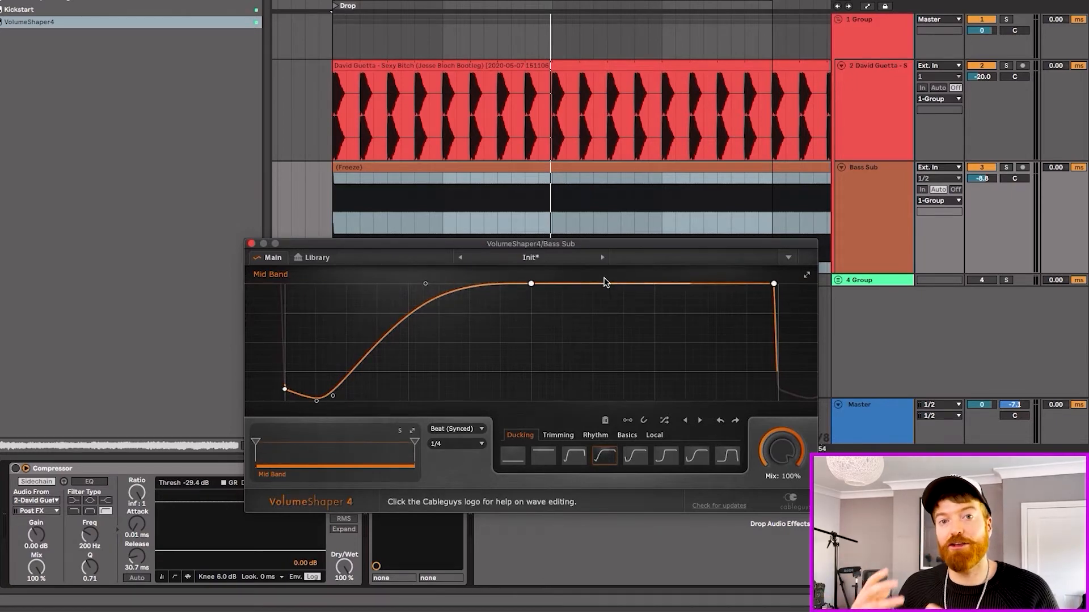
pyautogui.click(251, 243)
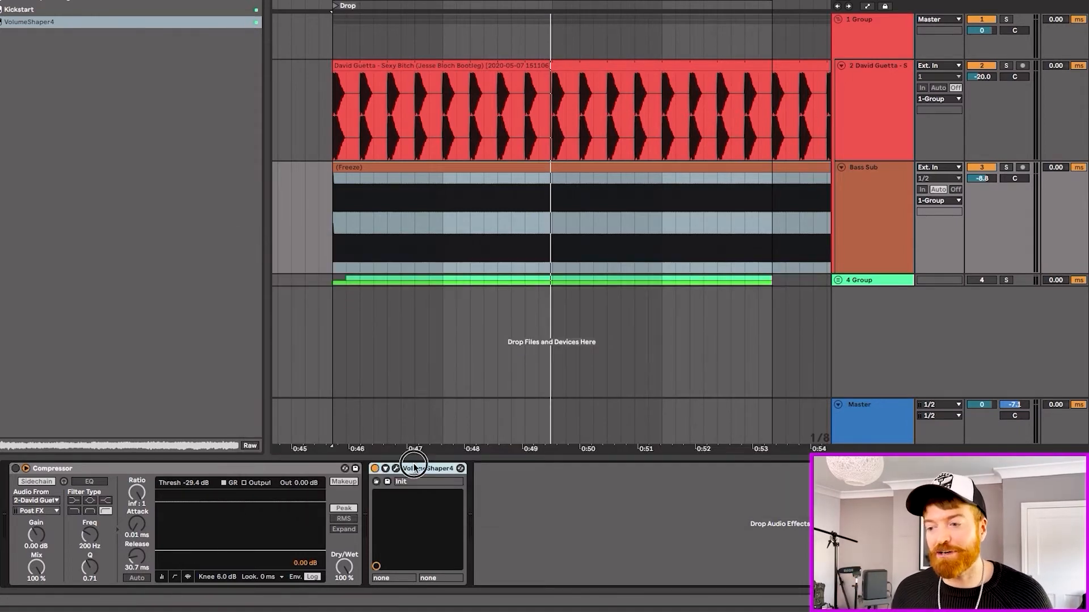
# Step: Move VolumeShaper4 from Bass Sub to the David Guetta kick track and apply the flat full-level Ducking shape
pyautogui.click(441, 132)
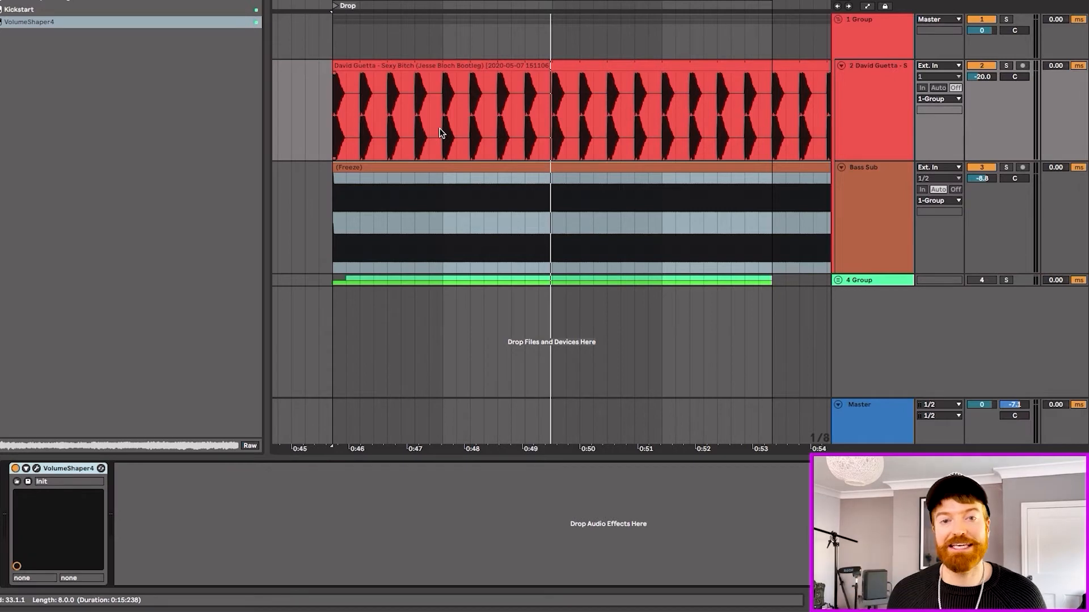
pyautogui.click(37, 469)
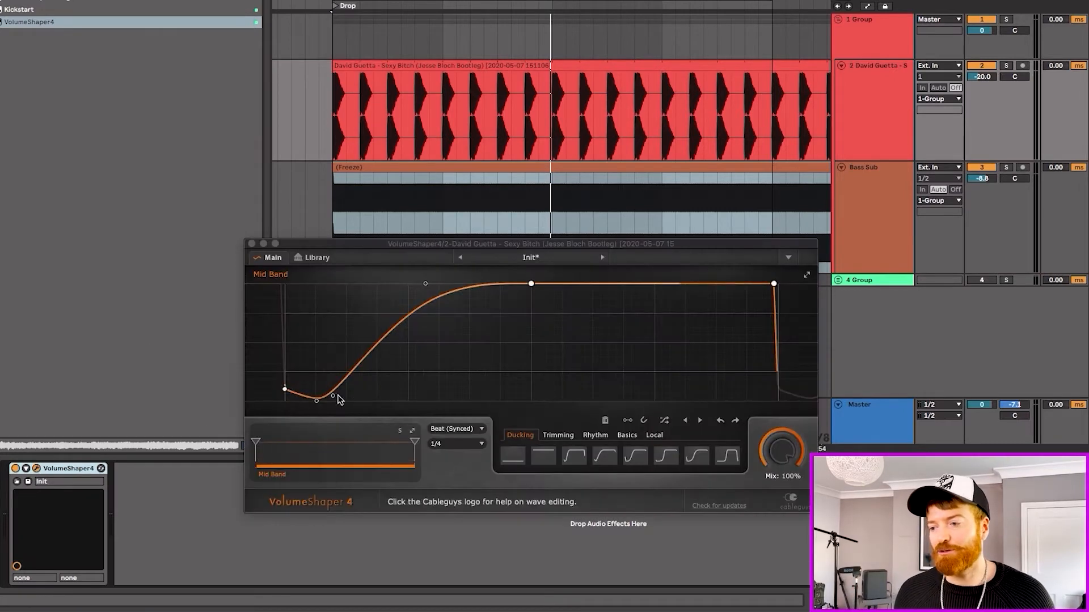
pyautogui.click(543, 455)
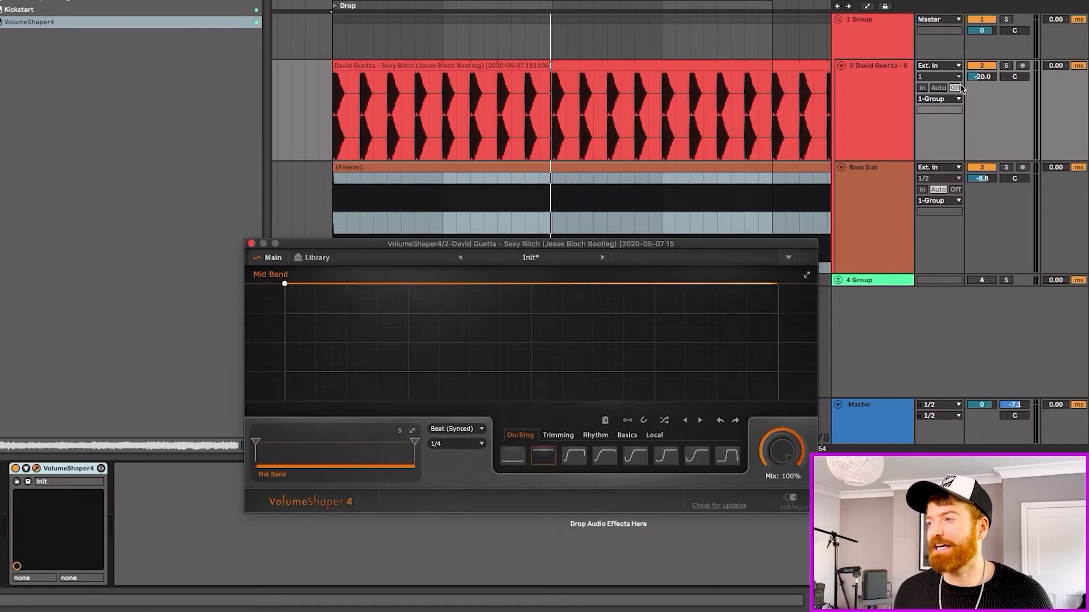
# Step: Solo and play the kick track, and draw a VolumeShaper4 curve rising to full level after the kick decays and dropping at the beat's end
pyautogui.click(1007, 66)
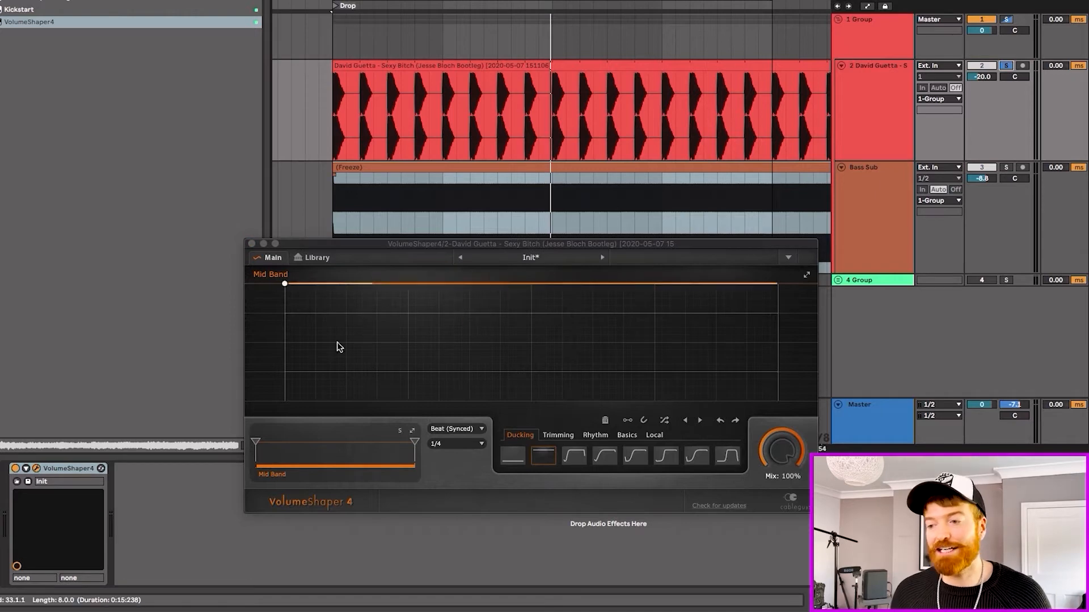
pyautogui.press('space')
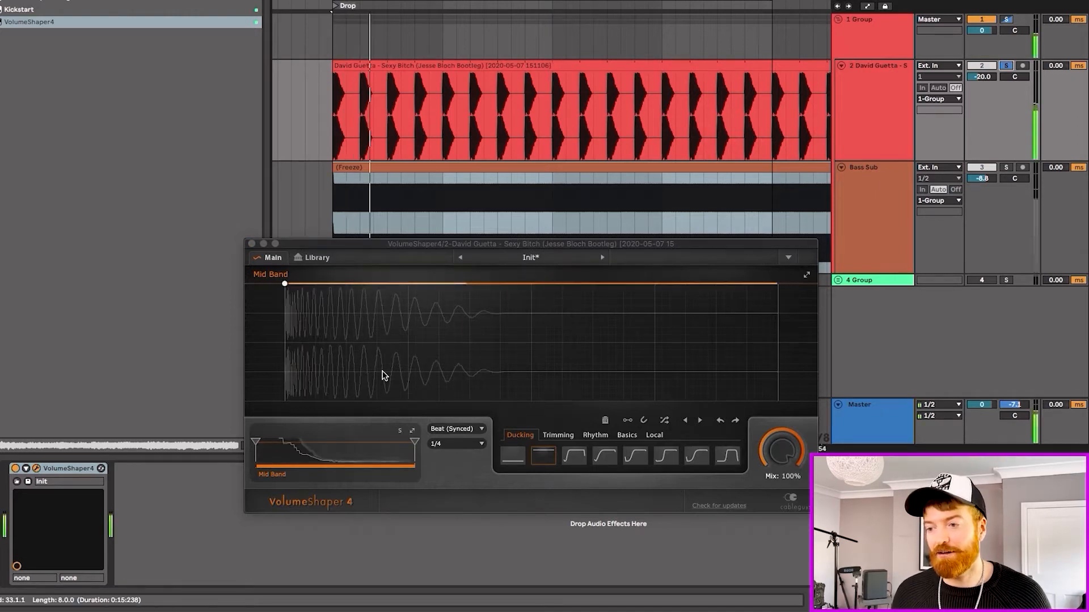
pyautogui.click(464, 285)
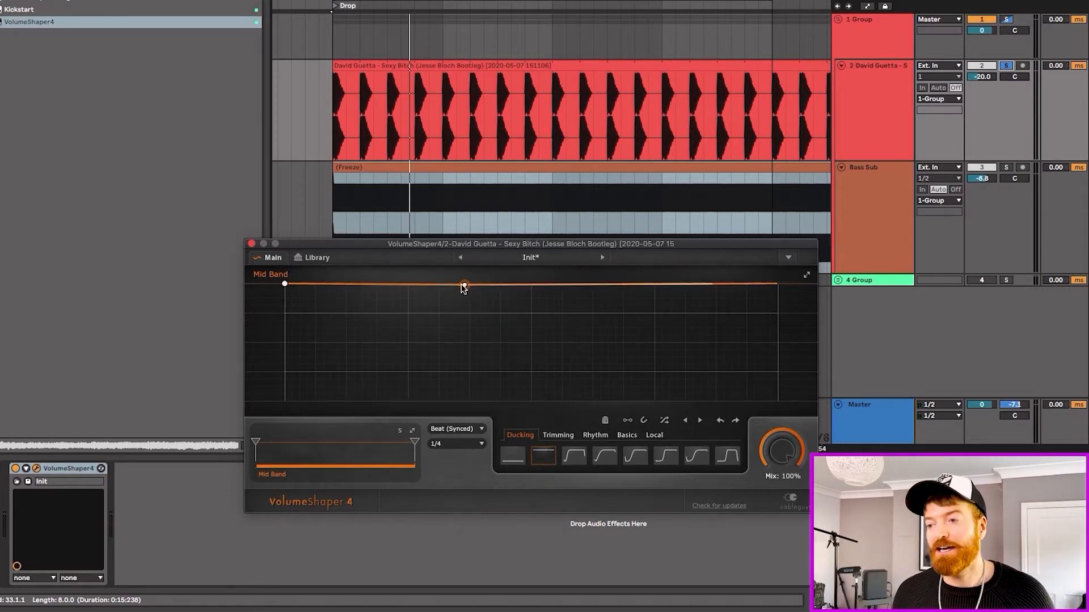
pyautogui.moveTo(285, 283); pyautogui.dragTo(432, 404)
pyautogui.click(702, 371)
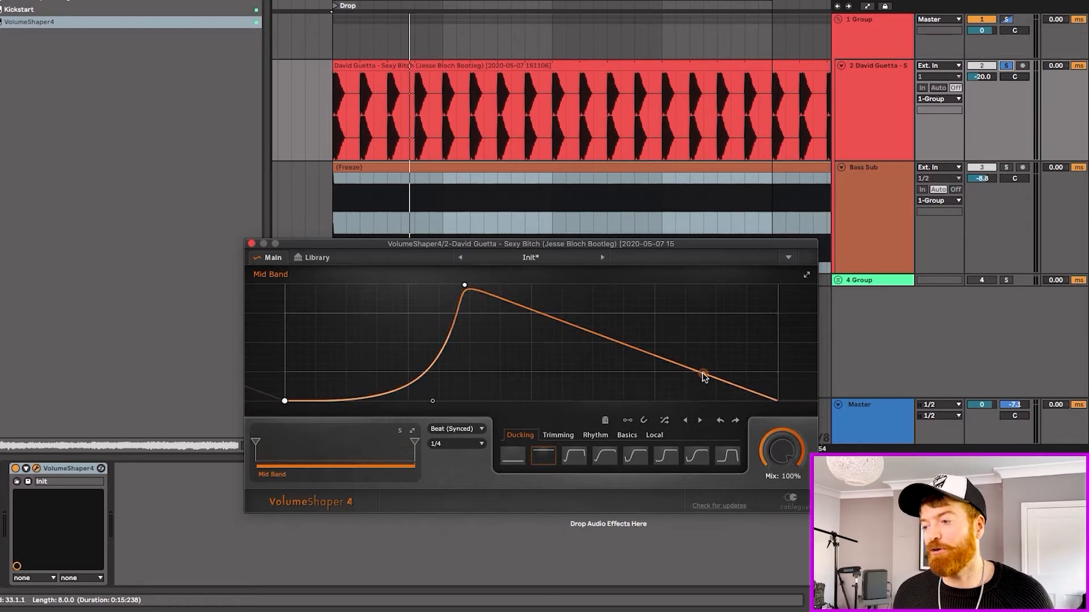
pyautogui.moveTo(702, 369); pyautogui.dragTo(766, 285)
pyautogui.moveTo(774, 357); pyautogui.dragTo(770, 401)
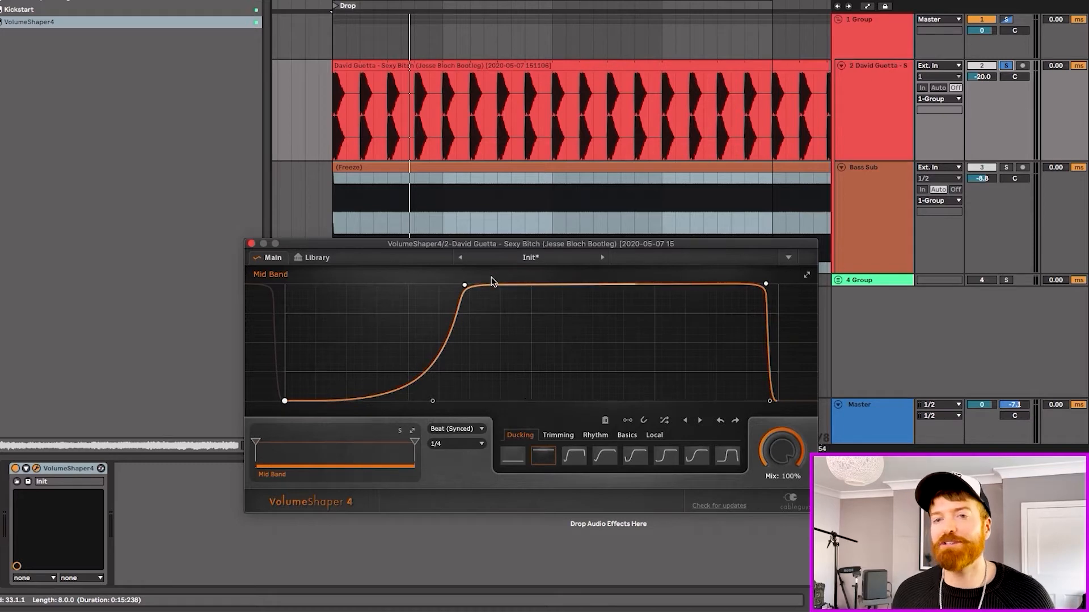
pyautogui.press('space')
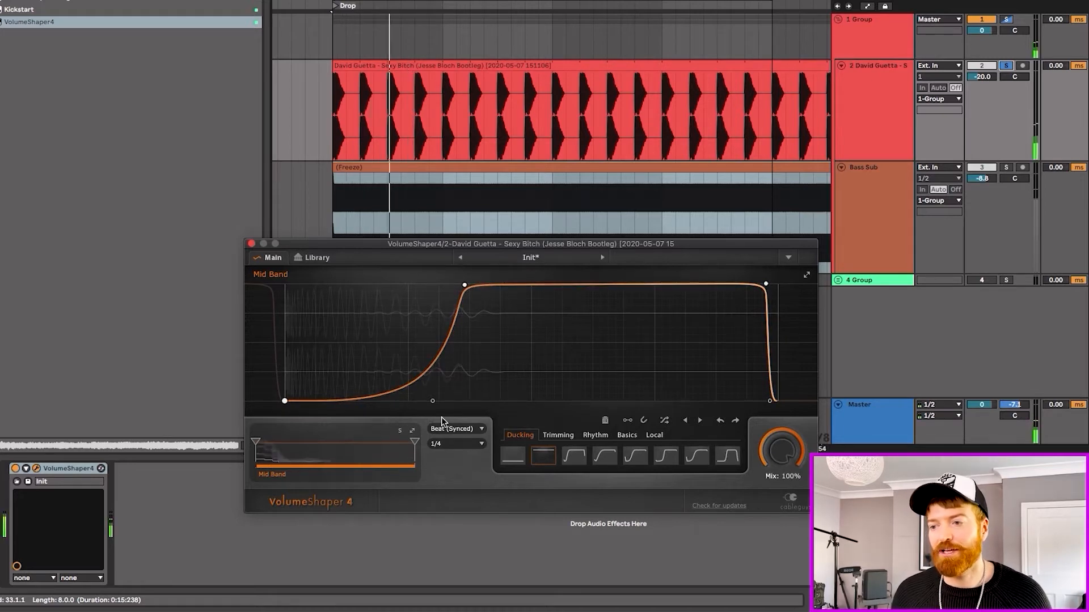
pyautogui.press('space')
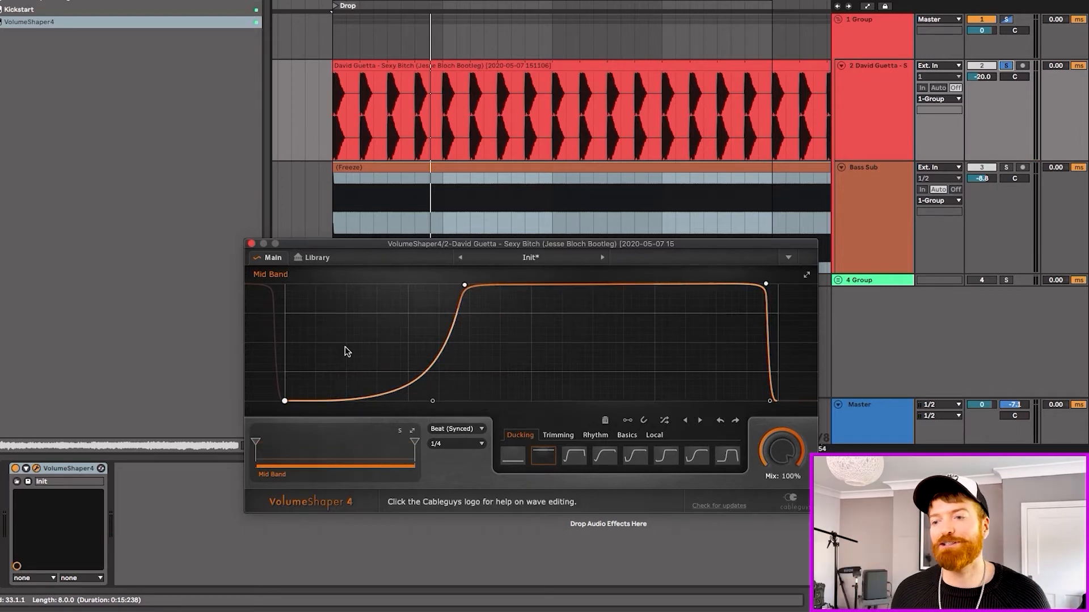
# Step: Close the VolumeShaper4 window and move the device from the kick track back to Bass Sub
pyautogui.click(251, 244)
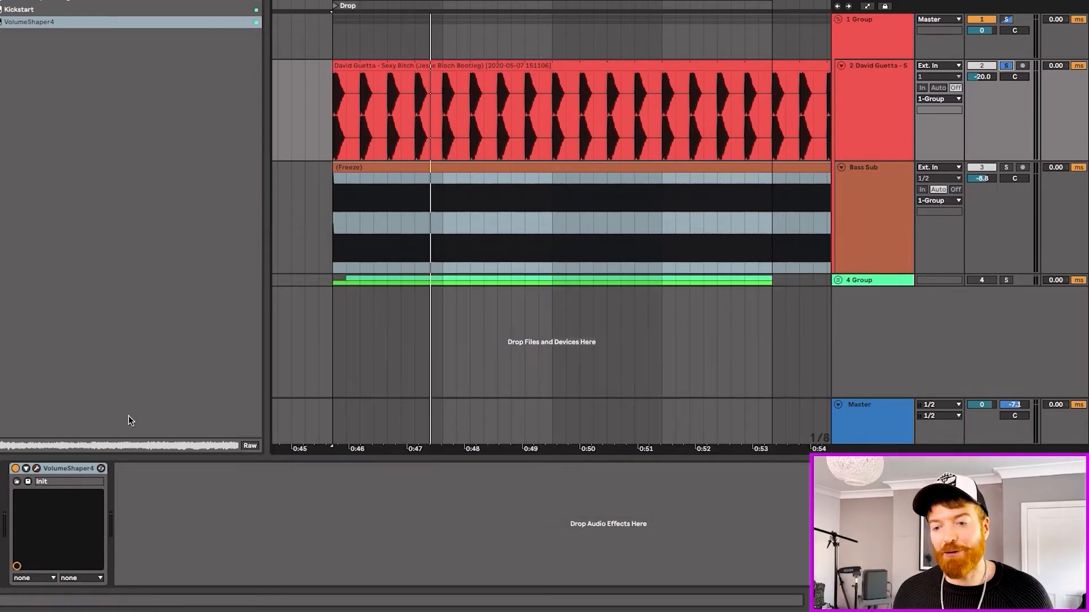
pyautogui.click(65, 472)
pyautogui.moveTo(66, 472); pyautogui.dragTo(282, 289)
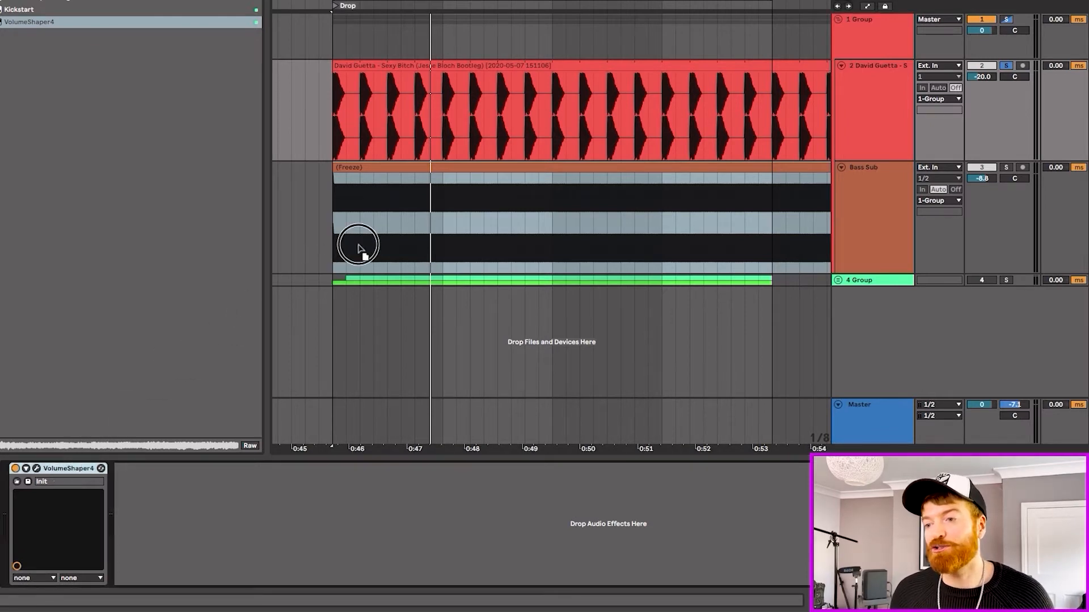
pyautogui.moveTo(358, 246); pyautogui.dragTo(358, 248)
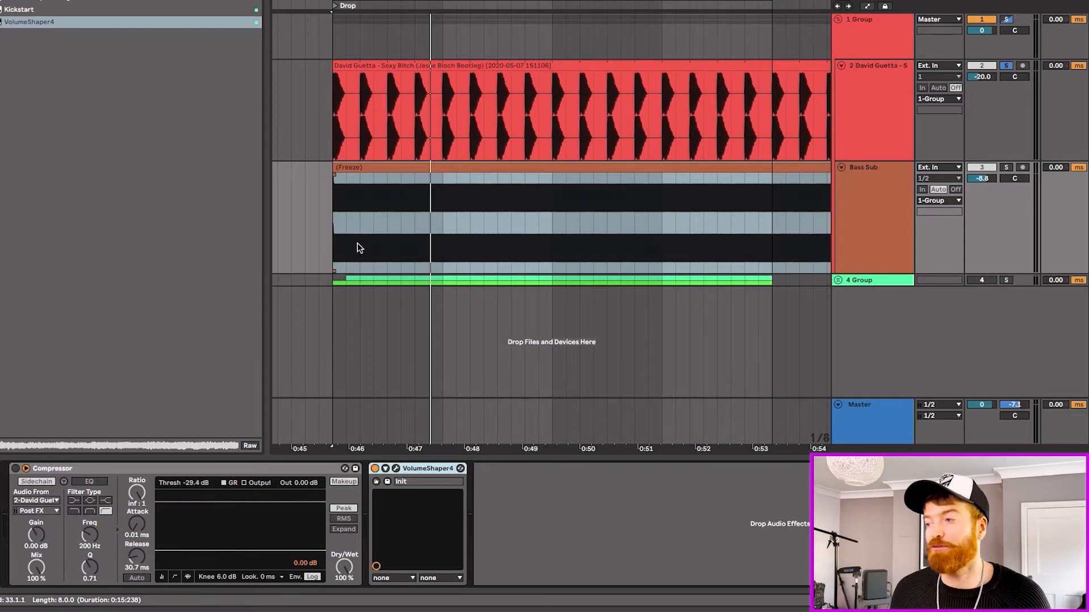
# Step: Unsolo the kick track and play kick and bass together, checking the VolumeShaper4 curve against the bass waveform
pyautogui.press('space')
pyautogui.click(1005, 169)
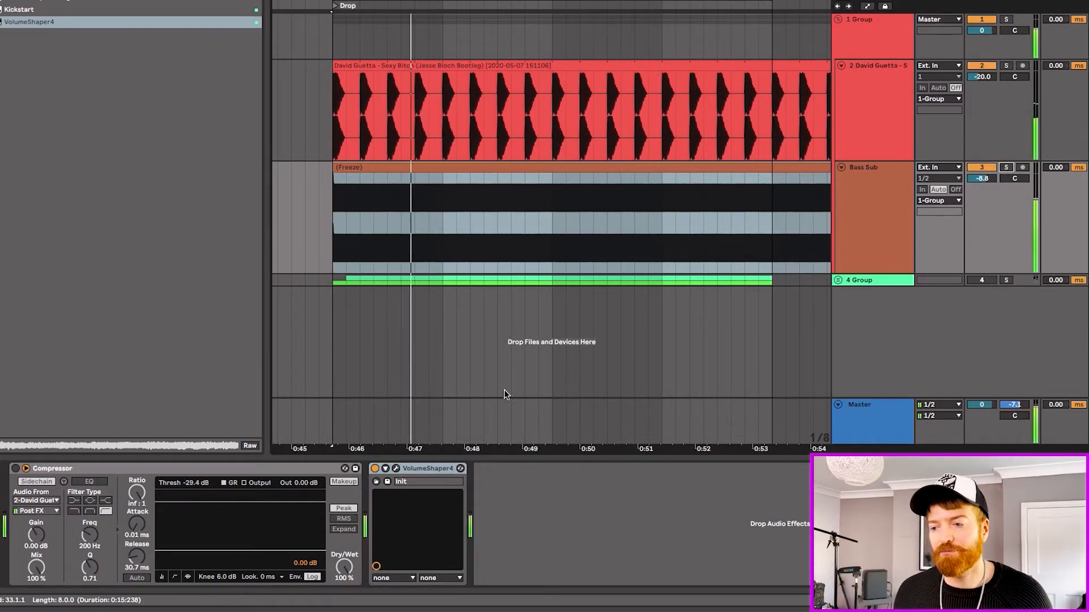
pyautogui.click(396, 469)
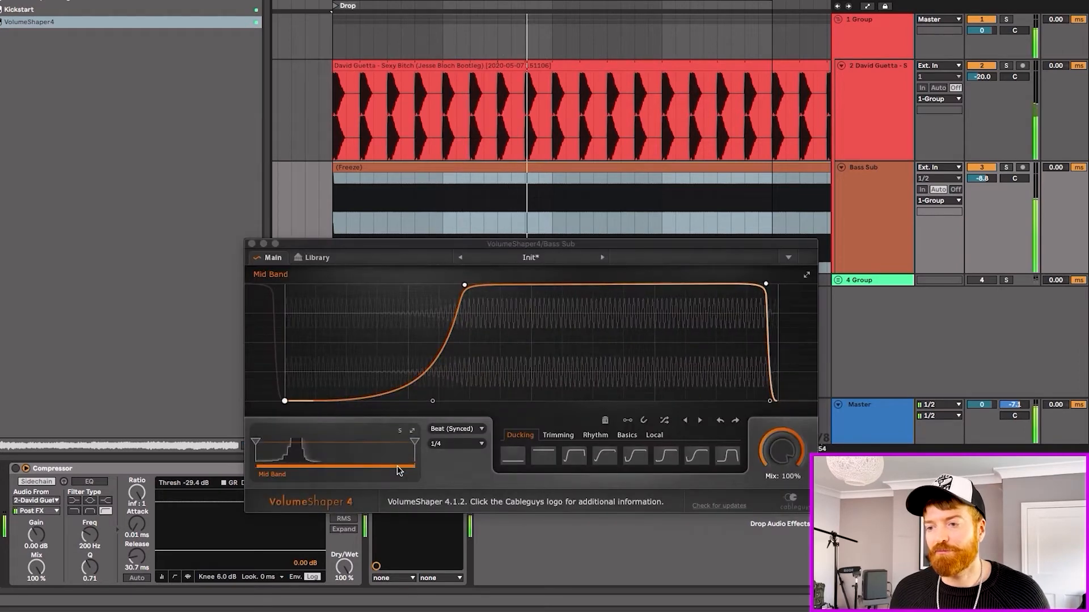
pyautogui.click(252, 244)
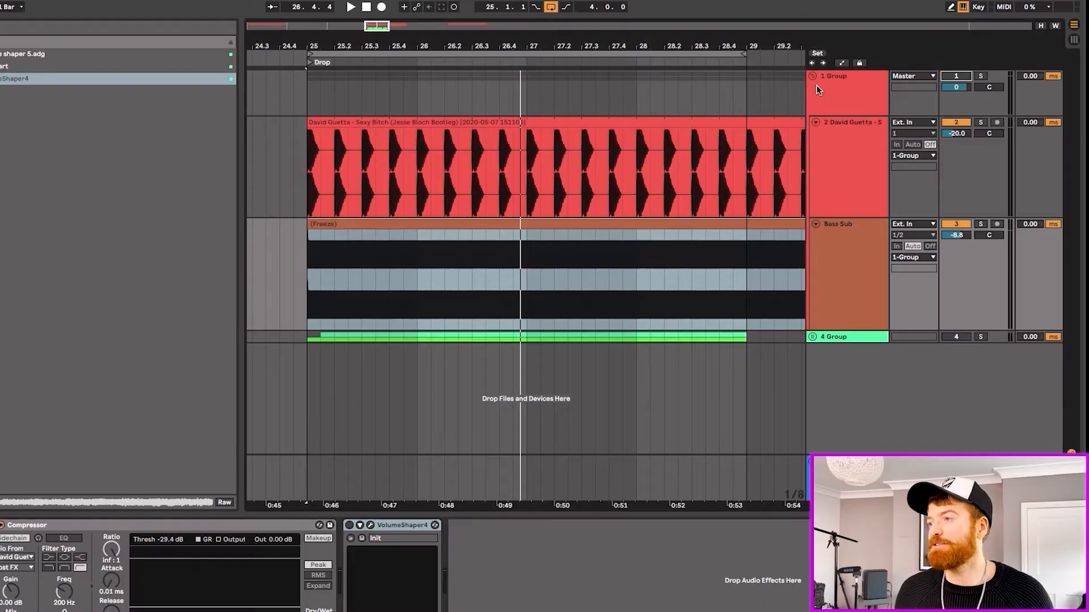
# Step: Collapse the 1 Group tracks and expand 4 Group to show the vocal and guitar tracks
pyautogui.click(812, 76)
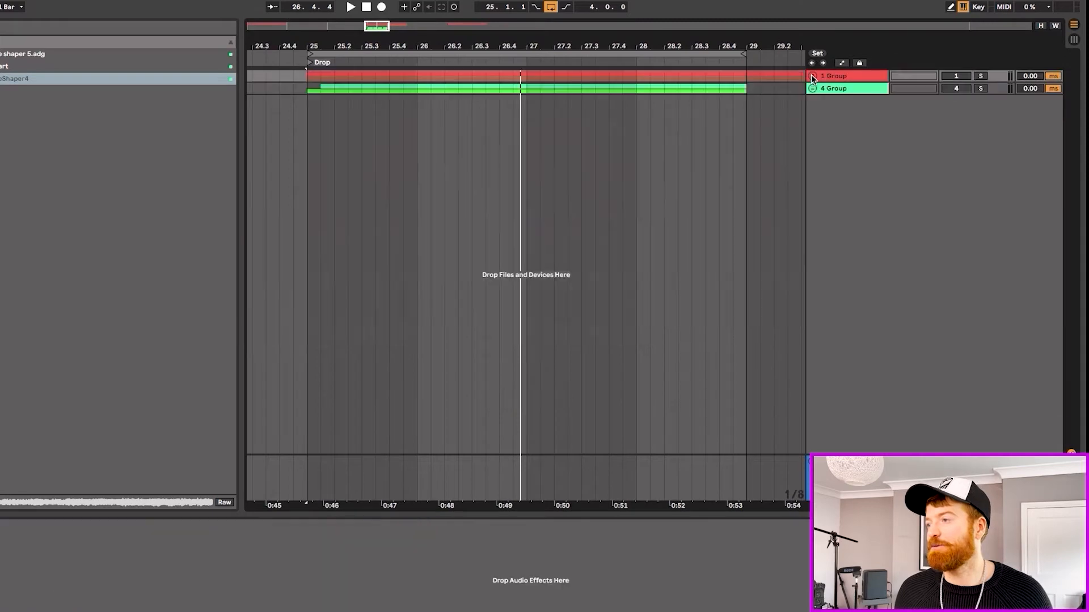
pyautogui.click(826, 90)
pyautogui.click(813, 90)
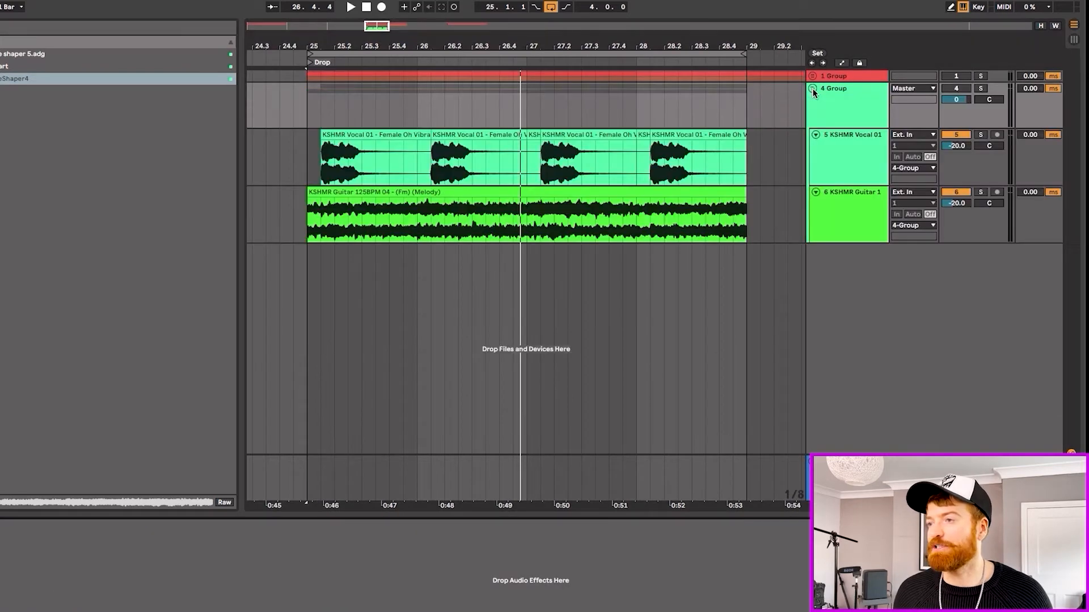
# Step: Solo the KSHMR Vocal 01 track, audition its first clip, and select the KSHMR Guitar clip
pyautogui.click(980, 135)
pyautogui.click(352, 134)
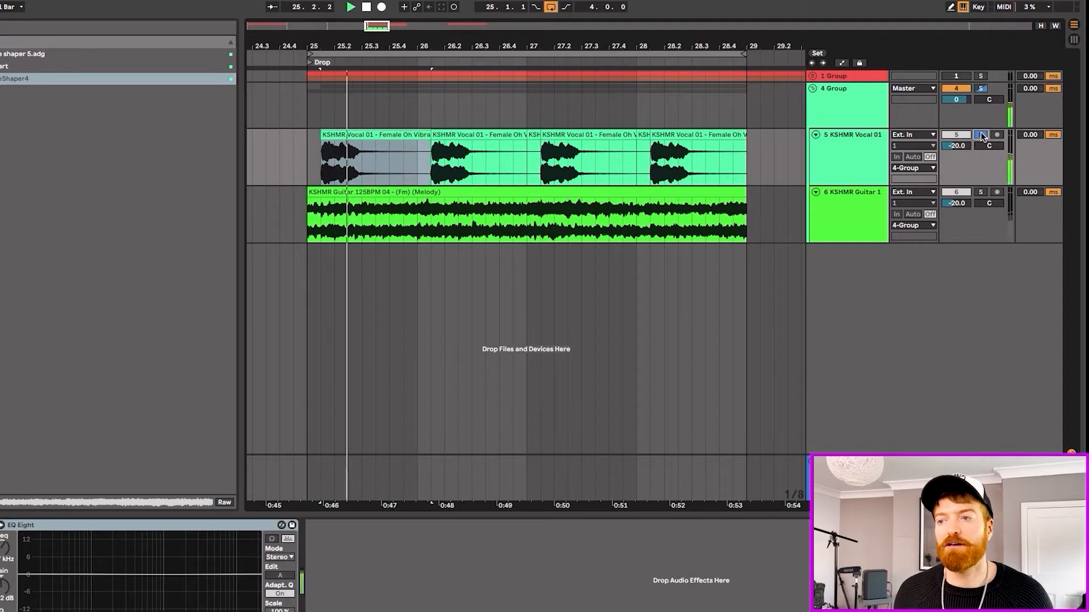
pyautogui.press('space')
pyautogui.press('space')
pyautogui.press('space')
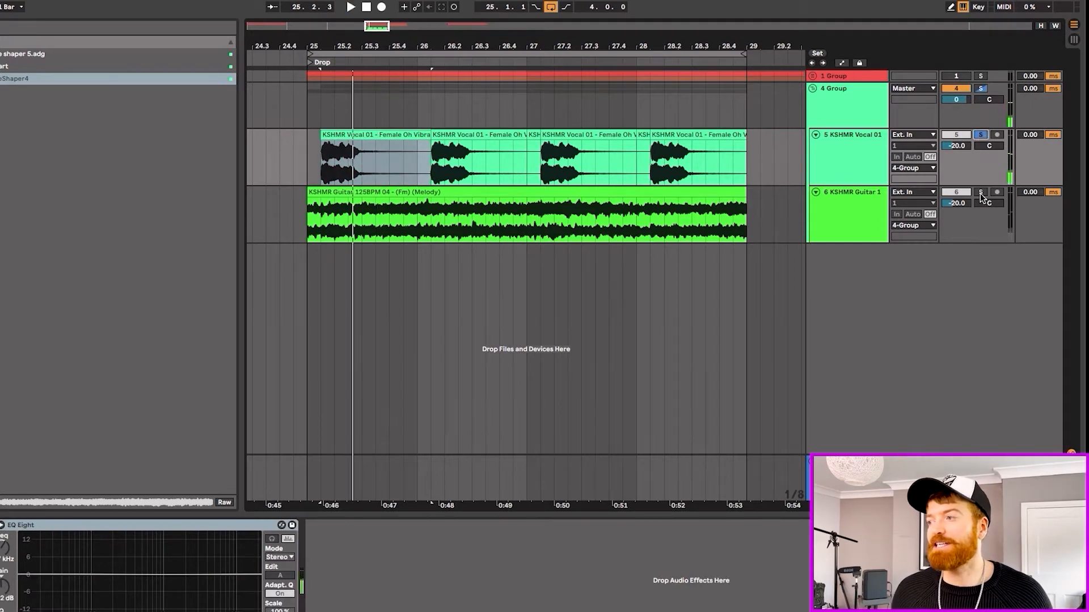
pyautogui.click(577, 191)
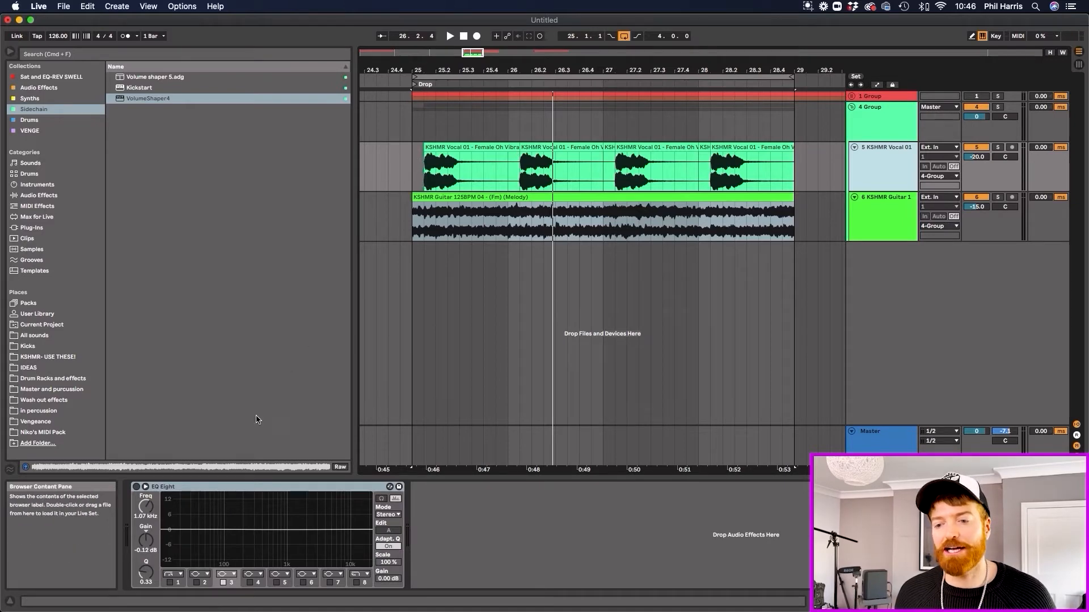
# Step: Set band 3 of the vocal's EQ Eight to 1.09 kHz, 0.37 dB gain and a Q of 0.24
pyautogui.click(202, 492)
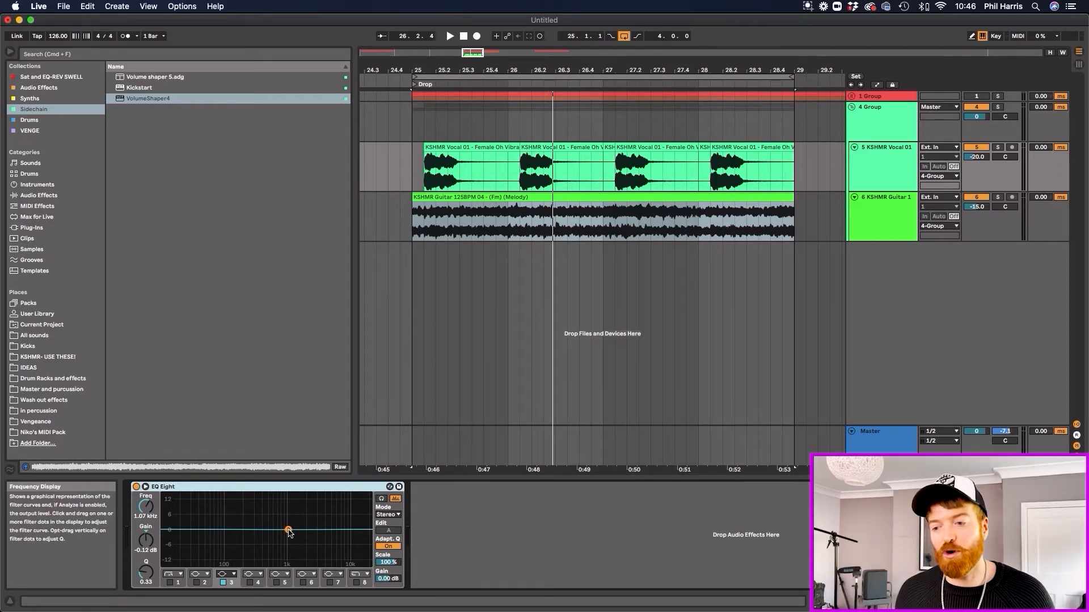
pyautogui.moveTo(289, 531); pyautogui.dragTo(289, 519)
pyautogui.click(149, 569)
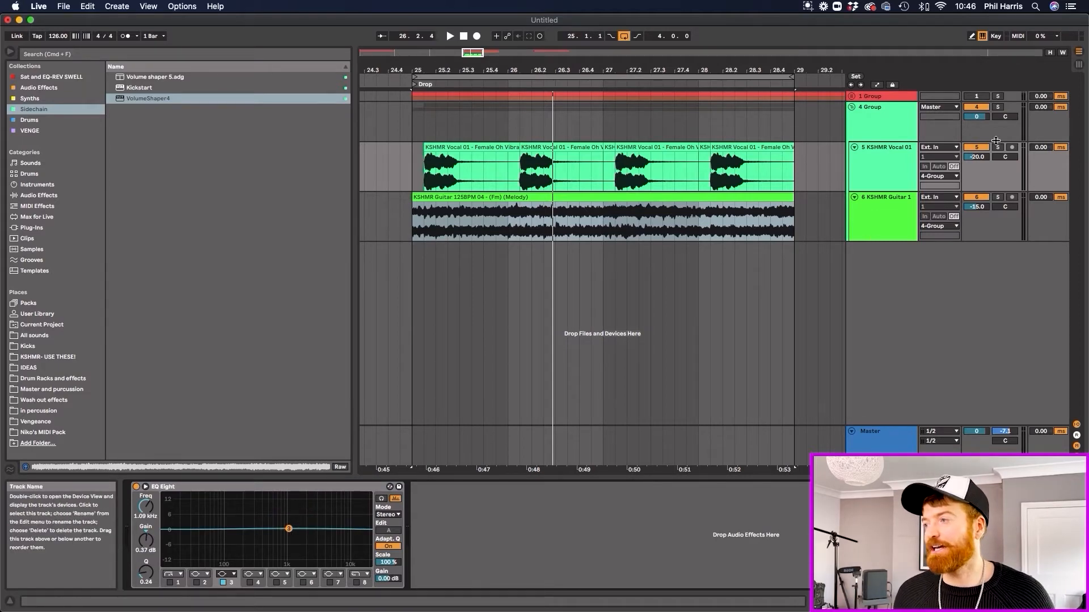
# Step: Solo and play the KSHMR Vocal 01 track, and enable audition mode in its EQ Eight
pyautogui.click(998, 147)
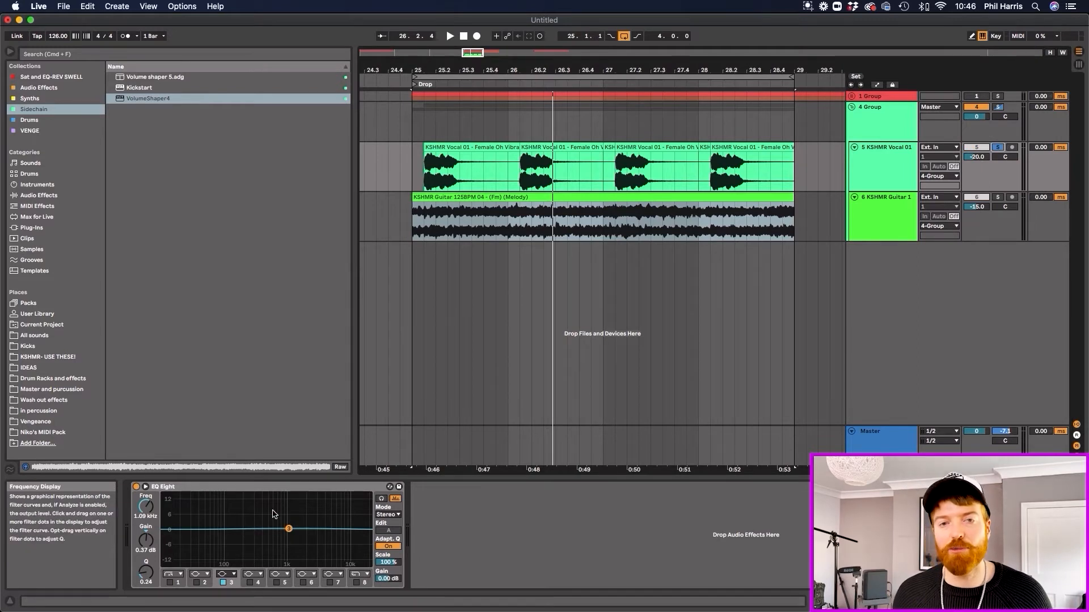
pyautogui.press('space')
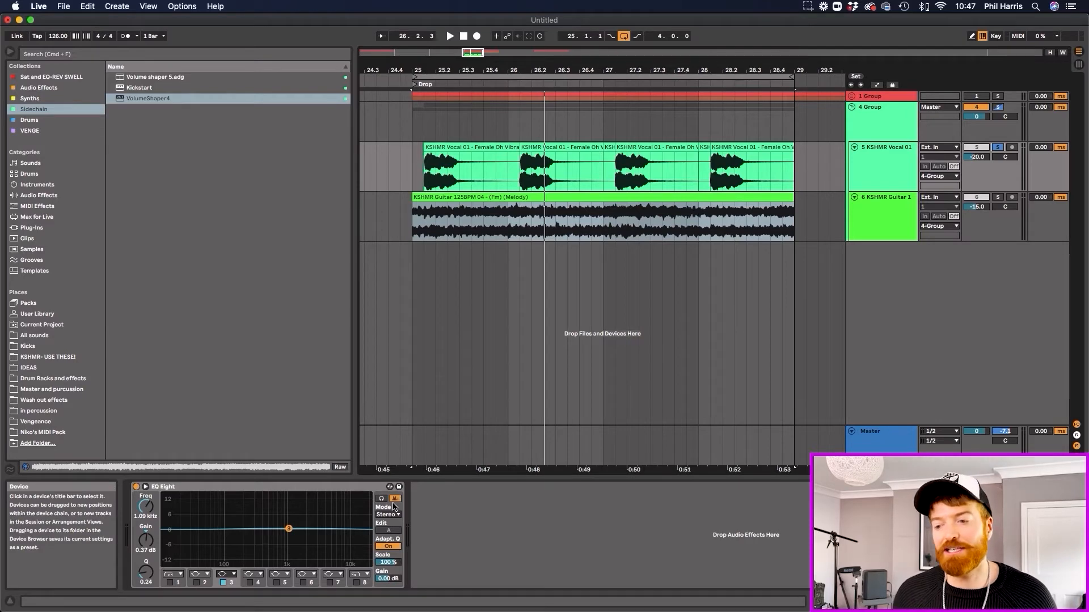
pyautogui.click(382, 499)
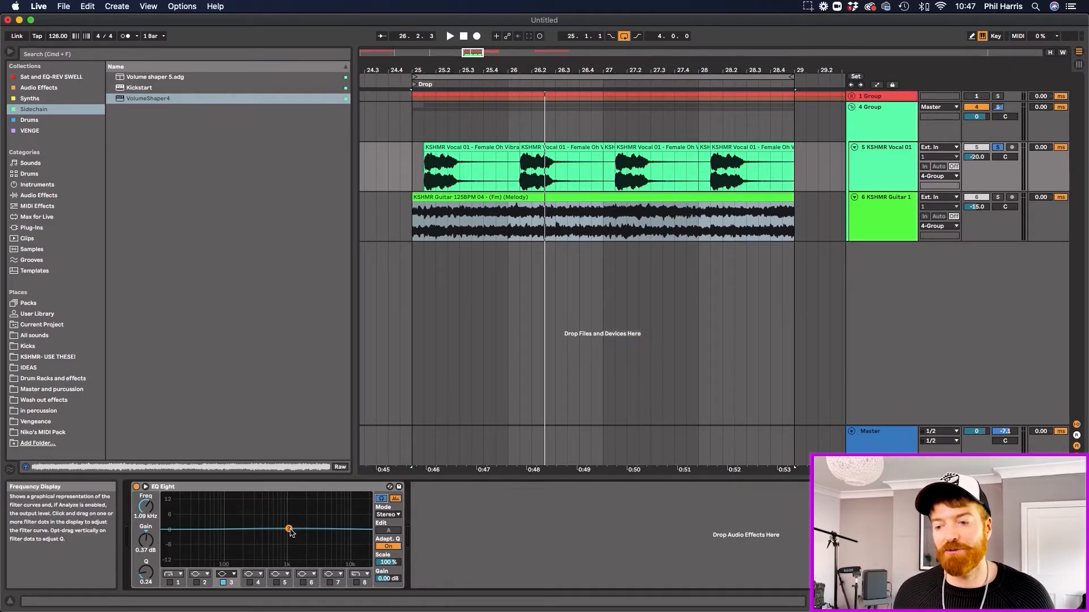
# Step: Sweep band 3 of the vocal's EQ Eight during playback, settle it at 1.11 kHz and 0.12 dB, and switch the band off
pyautogui.moveTo(287, 512)
pyautogui.mouseDown()
pyautogui.moveTo(238, 503)
pyautogui.moveTo(331, 509)
pyautogui.moveTo(278, 508)
pyautogui.mouseUp()
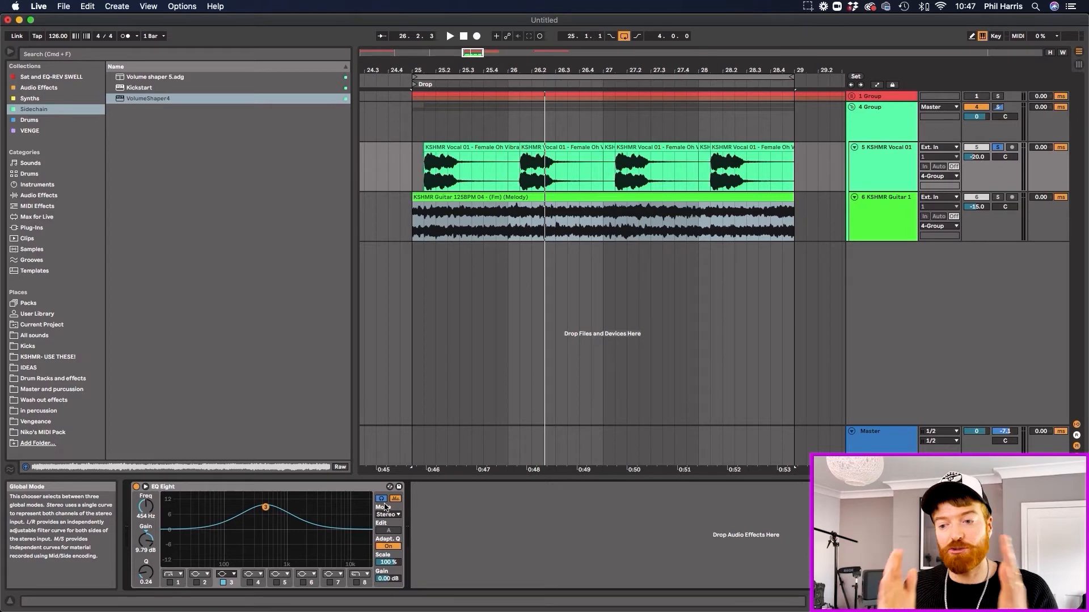
pyautogui.moveTo(266, 507); pyautogui.dragTo(330, 506)
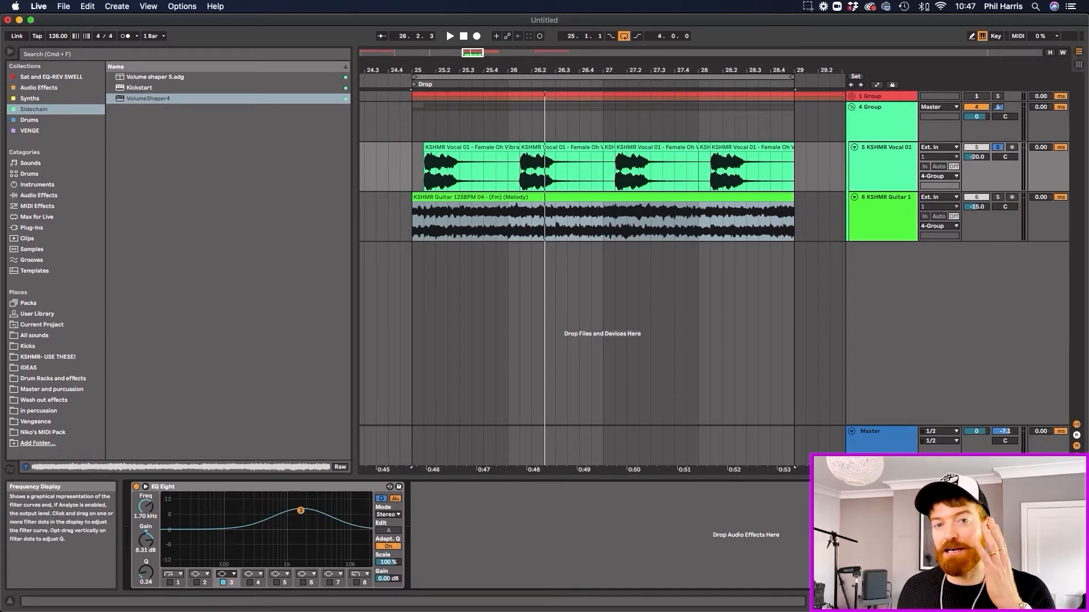
pyautogui.press('space')
pyautogui.moveTo(301, 511)
pyautogui.mouseDown()
pyautogui.moveTo(236, 511)
pyautogui.moveTo(351, 508)
pyautogui.moveTo(291, 510)
pyautogui.mouseUp()
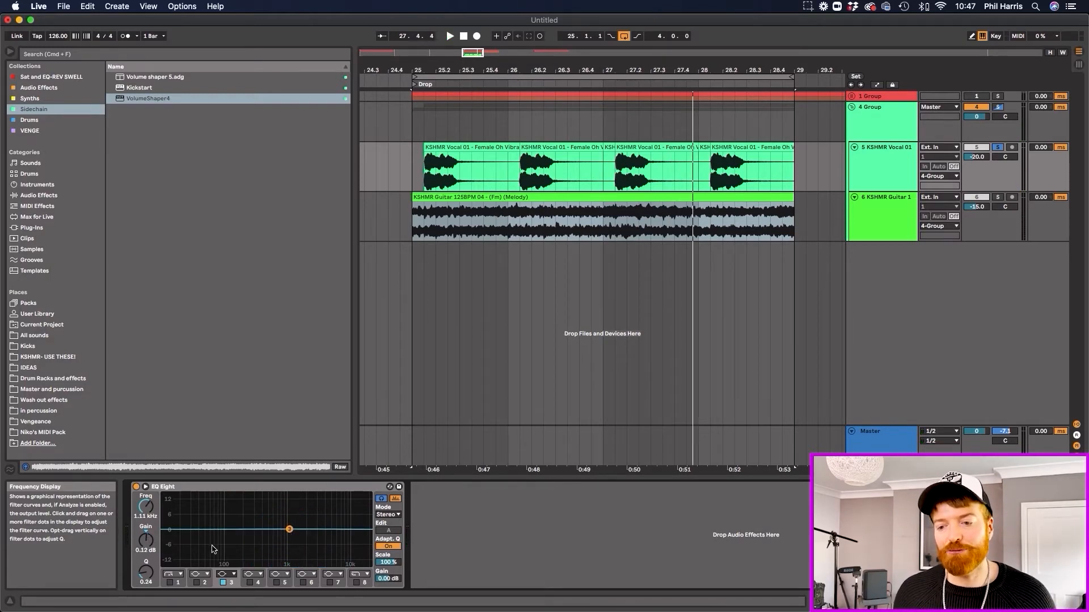
pyautogui.click(222, 583)
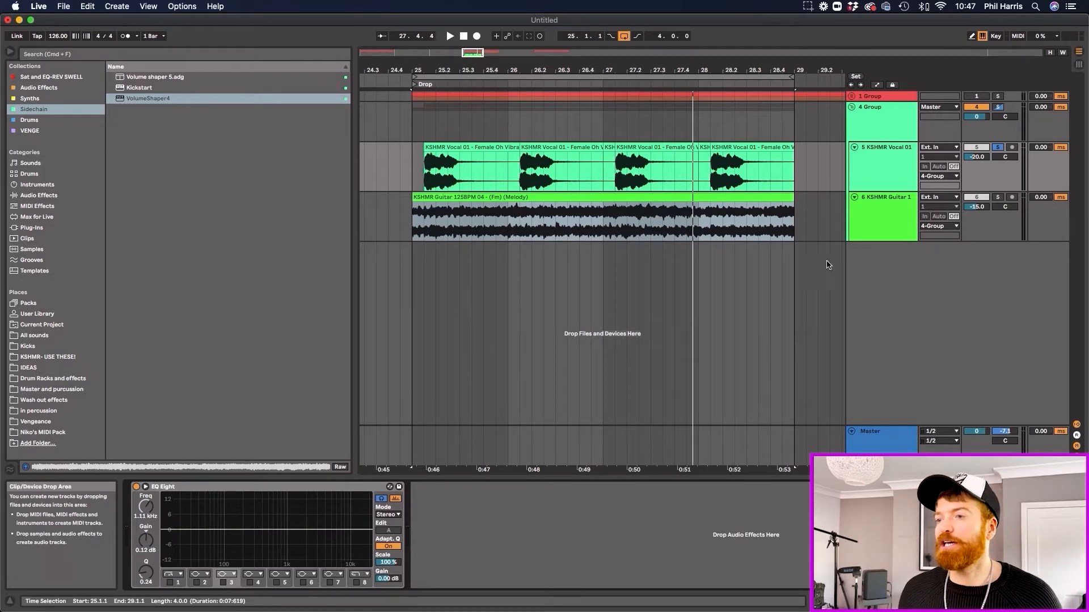
# Step: Enable band 3 in the KSHMR Guitar track's EQ Eight and add an Envelope Follower from the Modulators effects after it
pyautogui.click(876, 212)
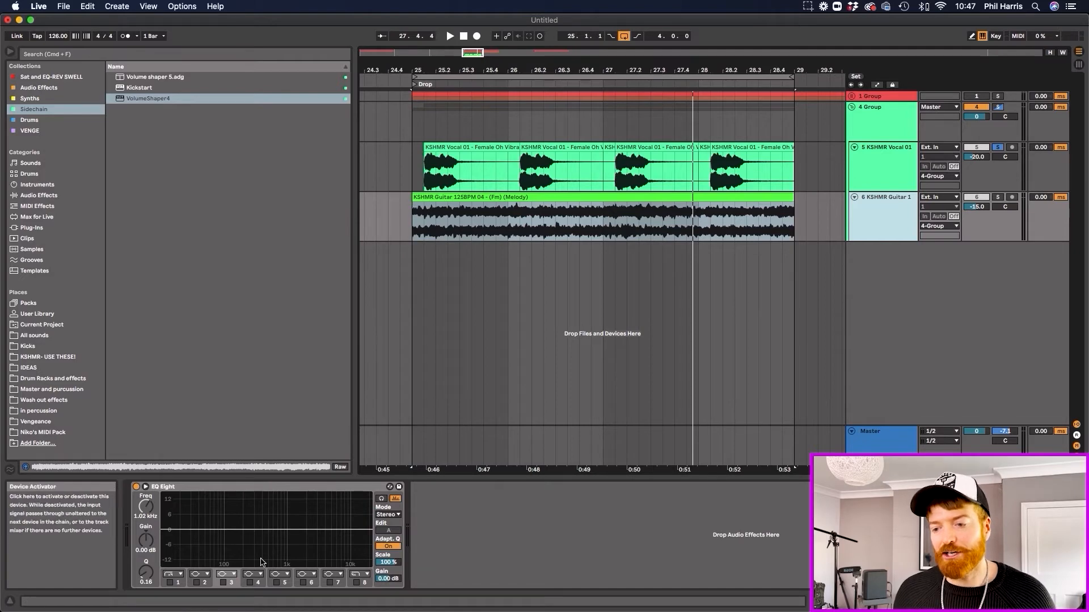
pyautogui.click(225, 585)
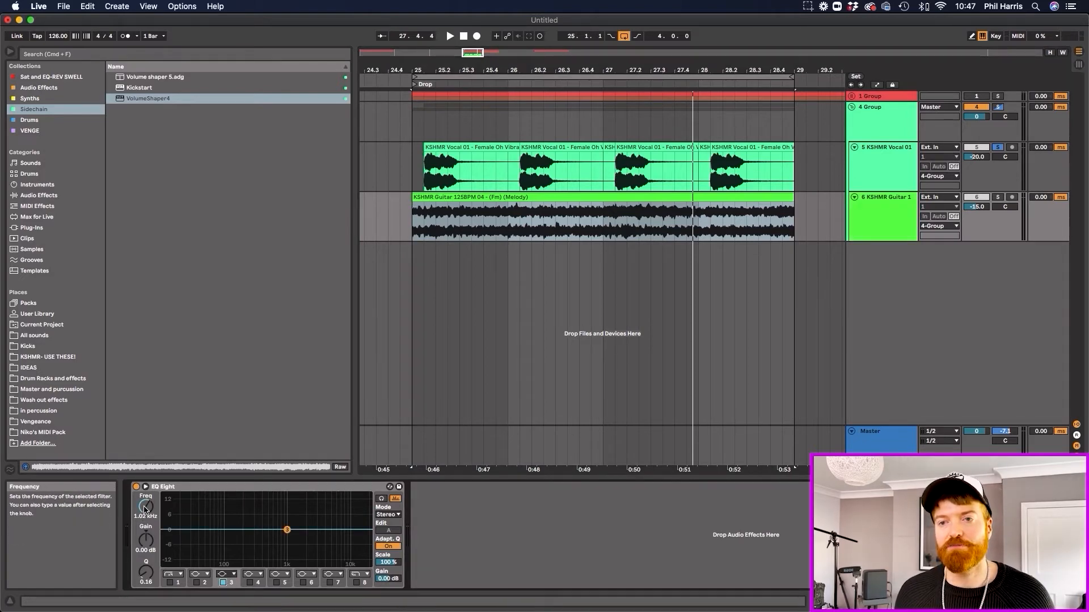
pyautogui.click(40, 196)
pyautogui.click(111, 99)
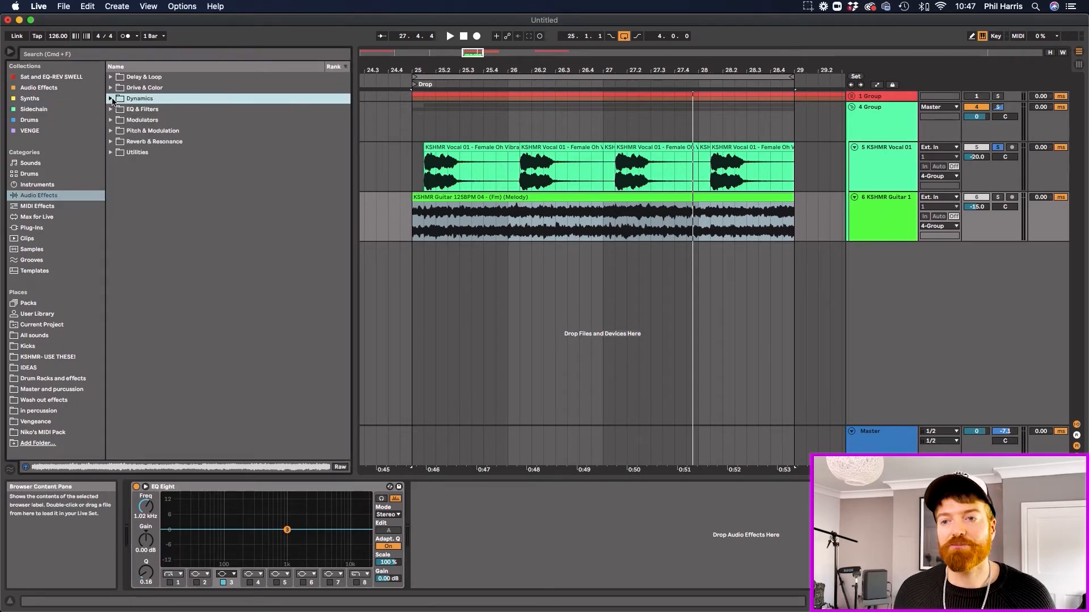
pyautogui.click(112, 120)
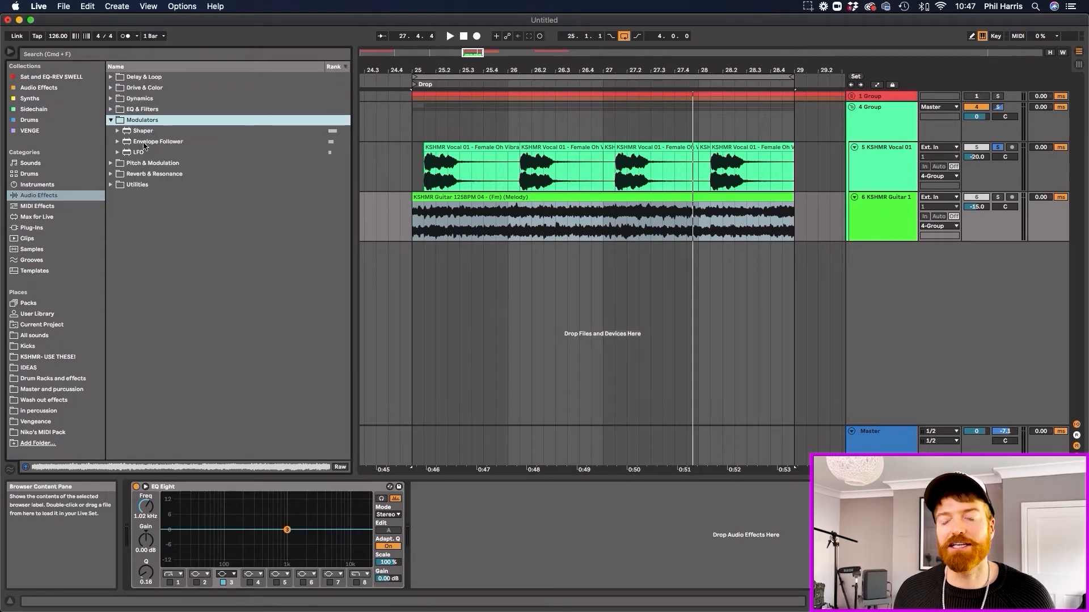
pyautogui.moveTo(145, 147); pyautogui.dragTo(436, 517)
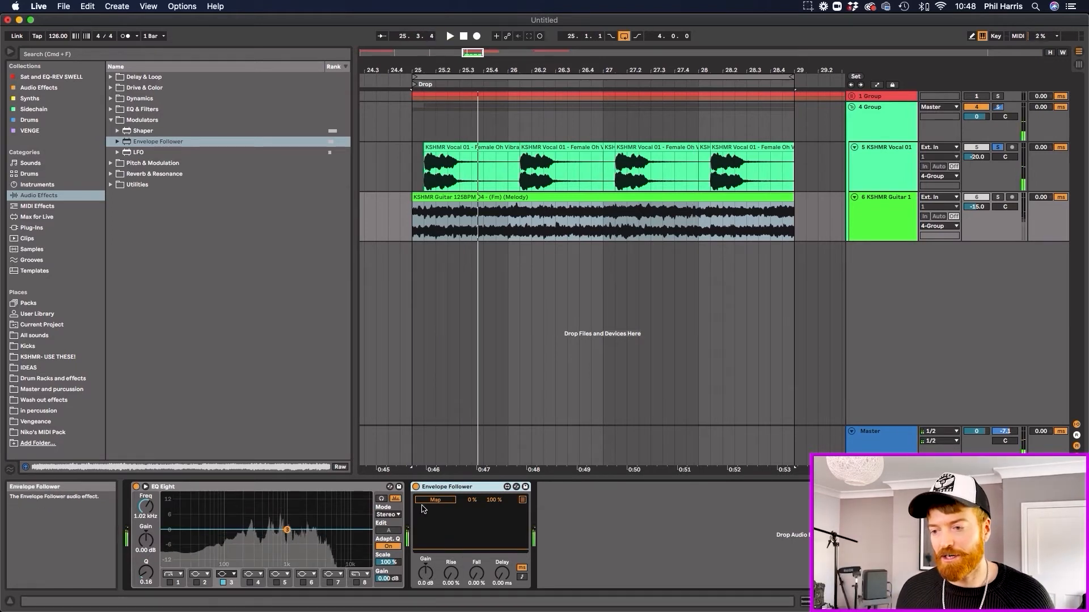
# Step: Add an Envelope Follower to the KSHMR Vocal 01 track and raise its gain to 7.0 dB while checking playback
pyautogui.click(895, 159)
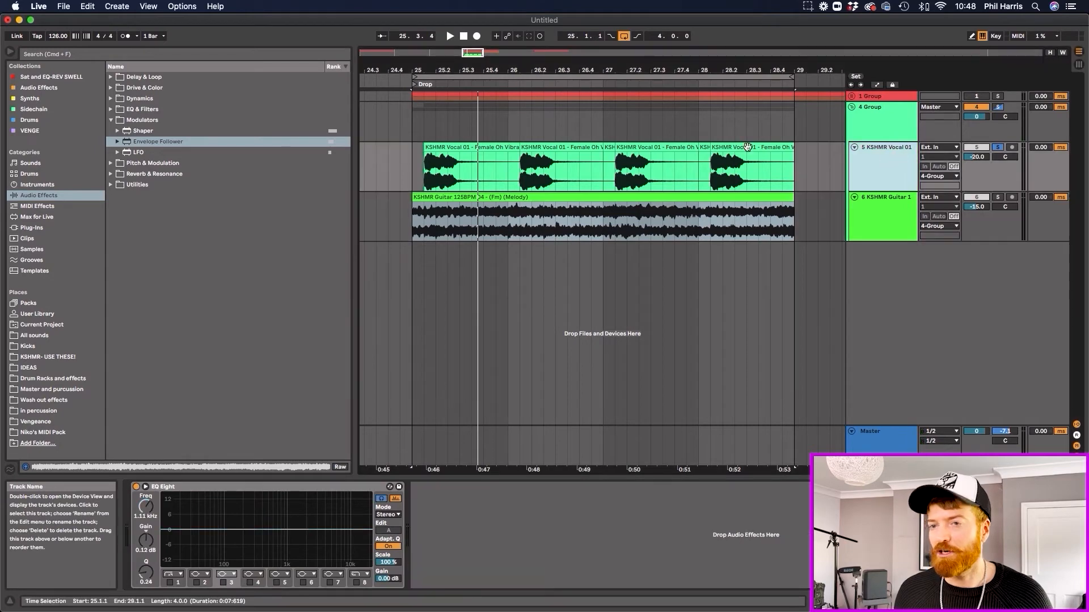
pyautogui.moveTo(149, 145); pyautogui.dragTo(448, 176)
pyautogui.press('space')
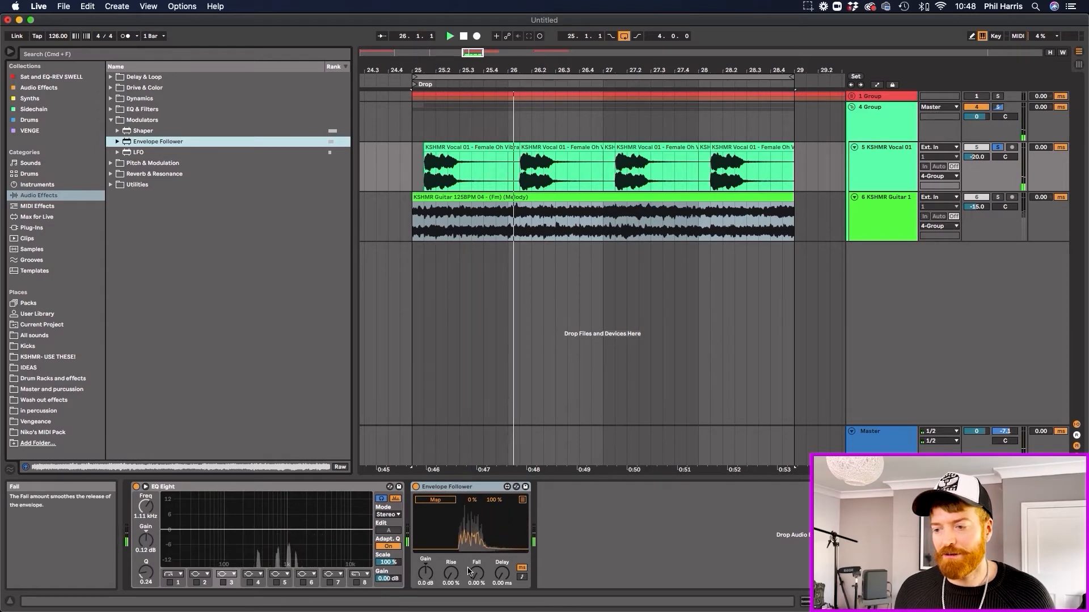
pyautogui.press('space')
pyautogui.moveTo(426, 581); pyautogui.dragTo(428, 577)
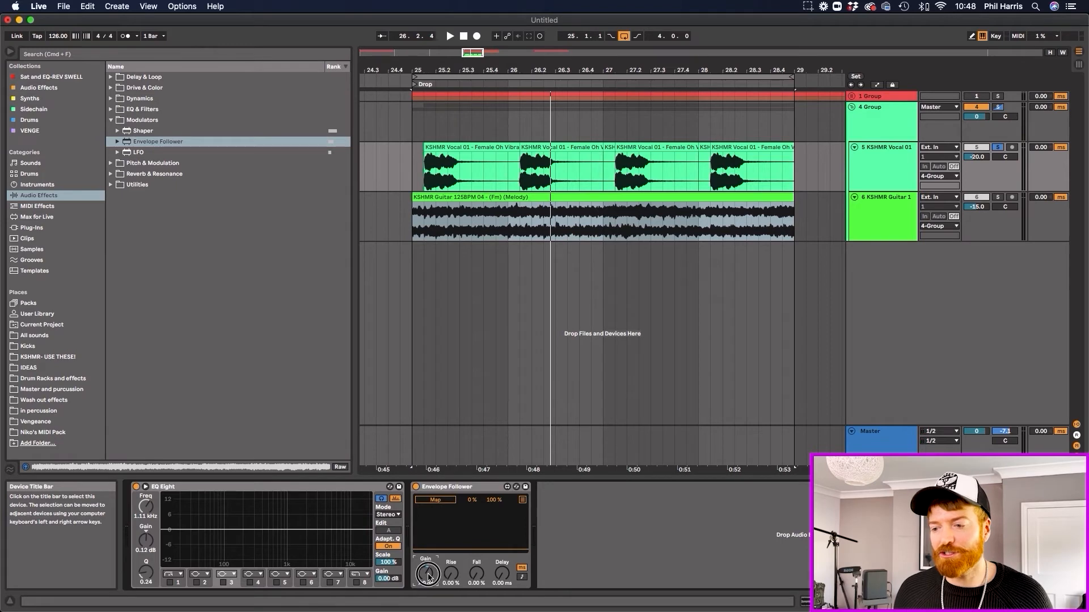
pyautogui.press('space')
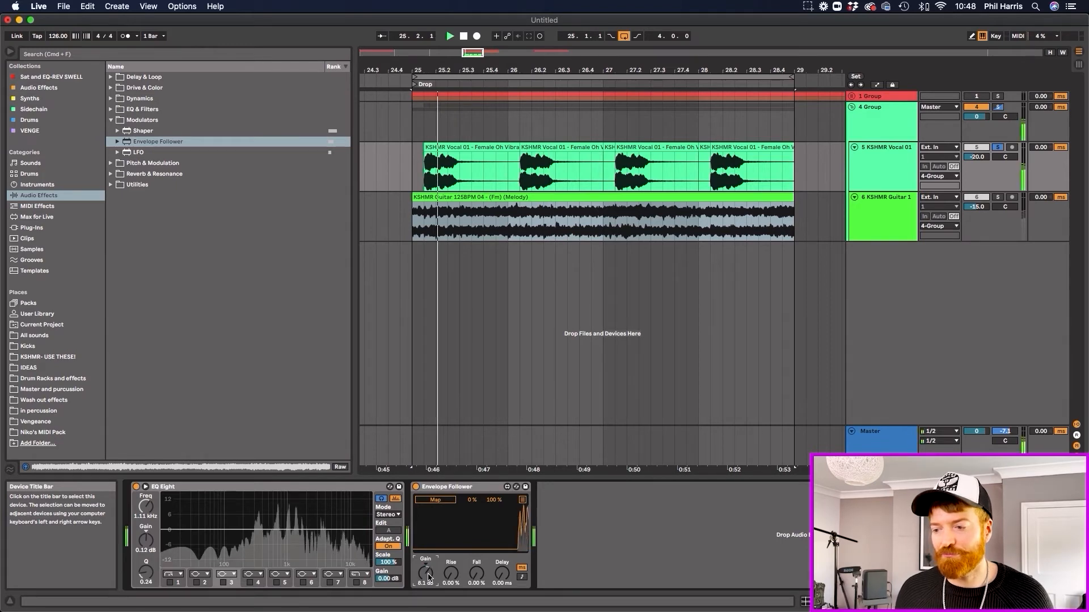
pyautogui.press('space')
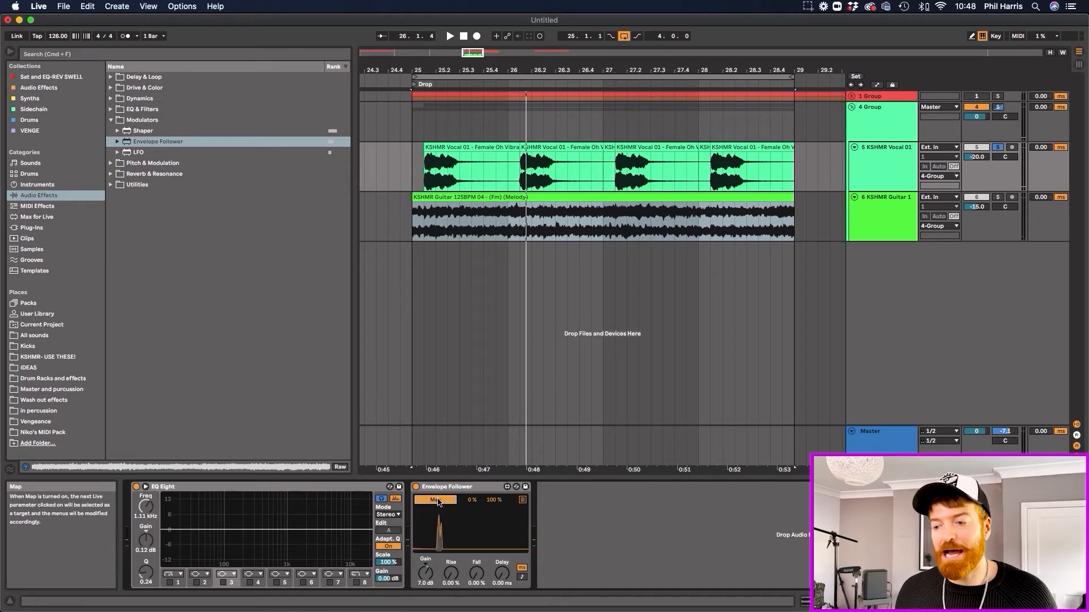
# Step: Cut band 3 of the guitar's EQ Eight to -15.0 dB and delete the Envelope Follower from the guitar track
pyautogui.click(286, 531)
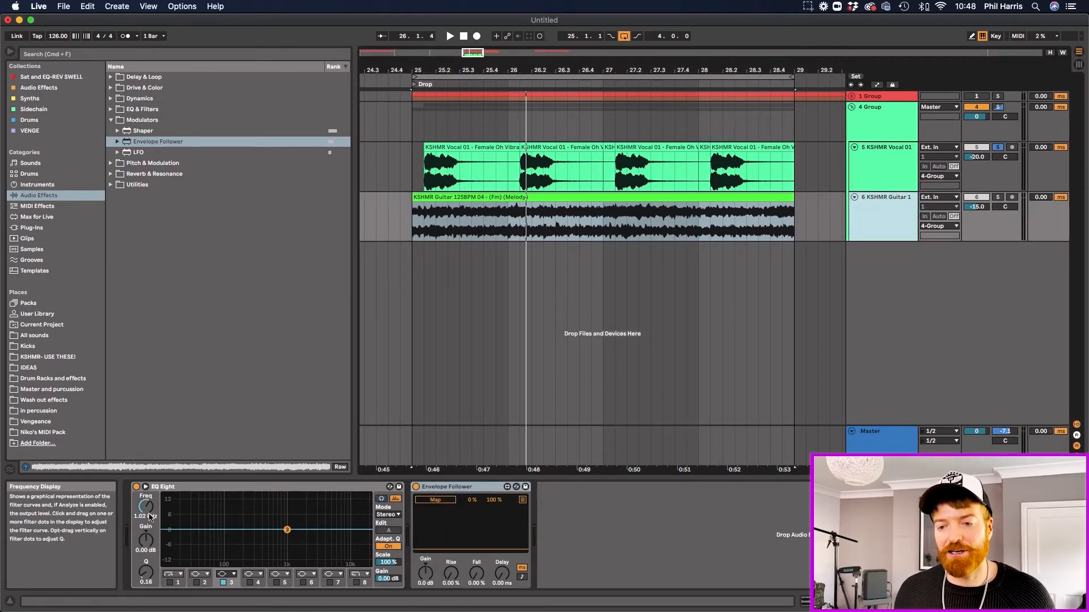
pyautogui.moveTo(147, 542); pyautogui.dragTo(147, 584)
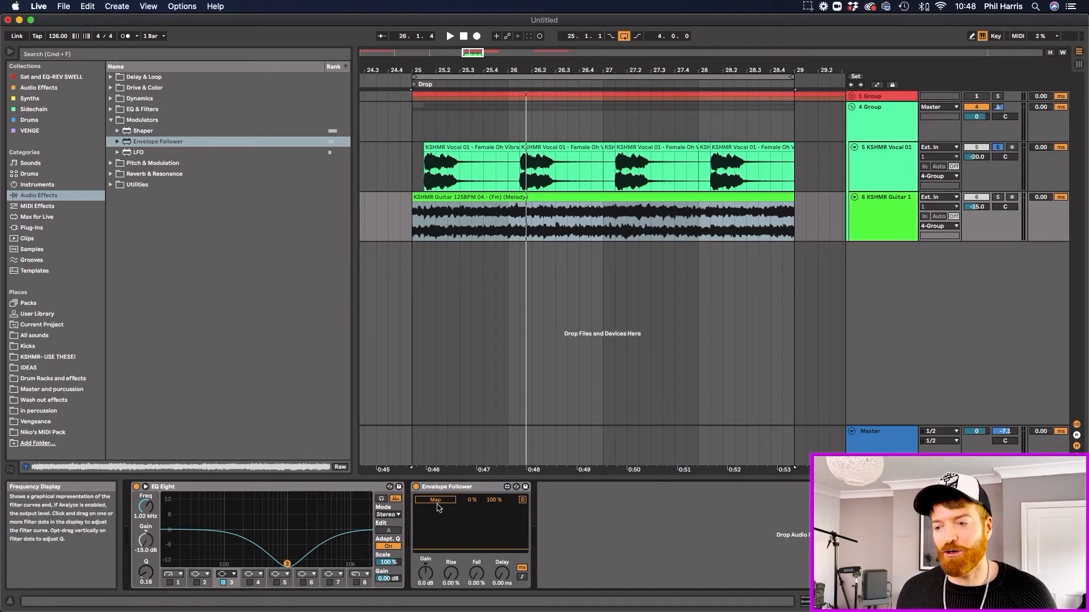
pyautogui.click(458, 489)
pyautogui.press('Delete')
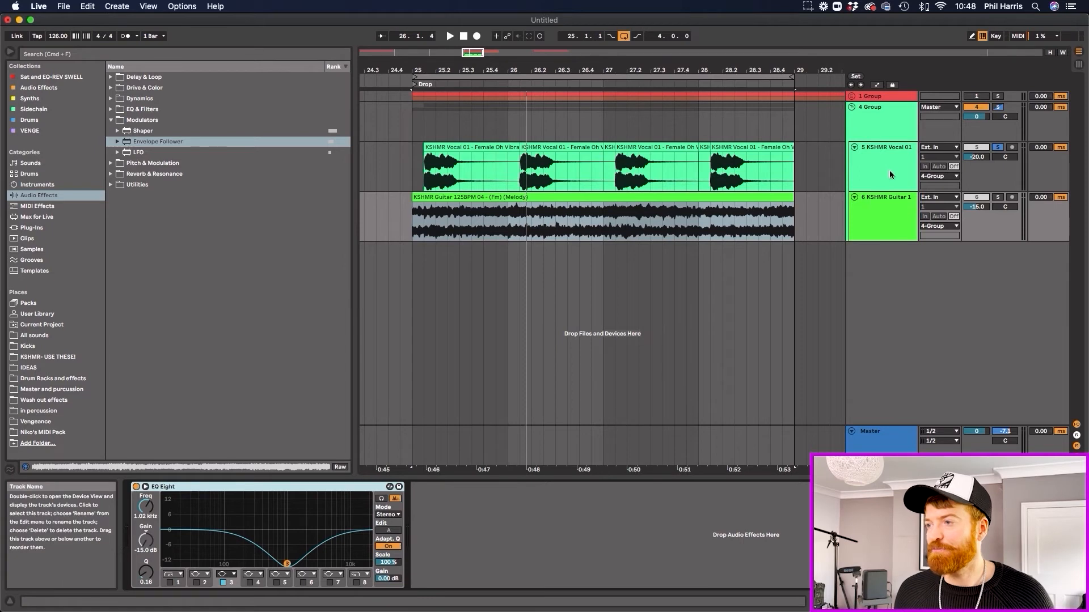
# Step: Map the vocal's Envelope Follower to the guitar EQ Eight's band 3 gain, with a range of 50% to 0%
pyautogui.press('super+z')
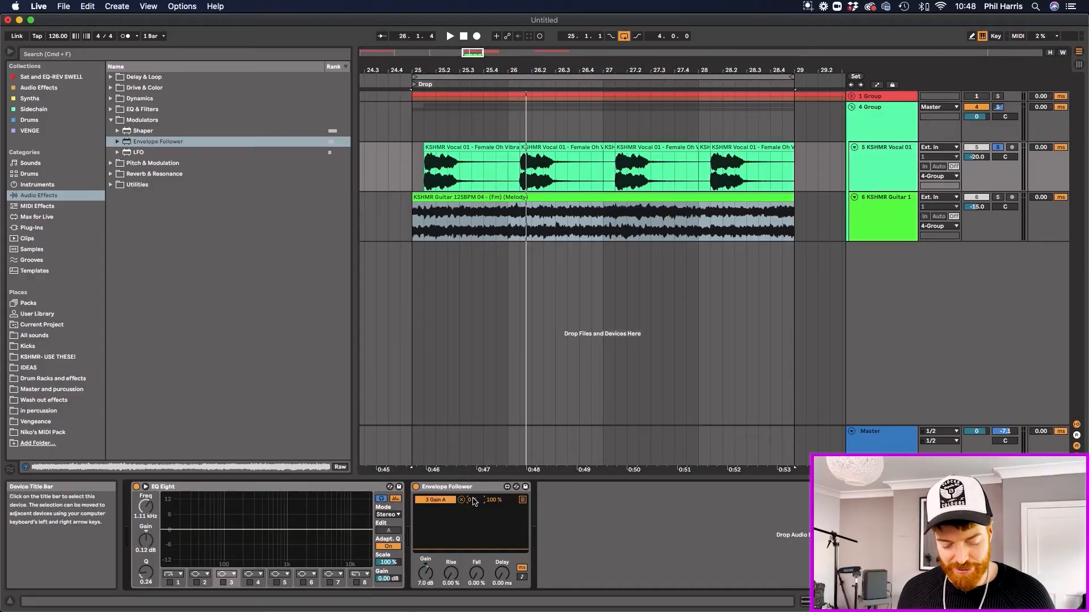
pyautogui.moveTo(474, 501); pyautogui.dragTo(475, 473)
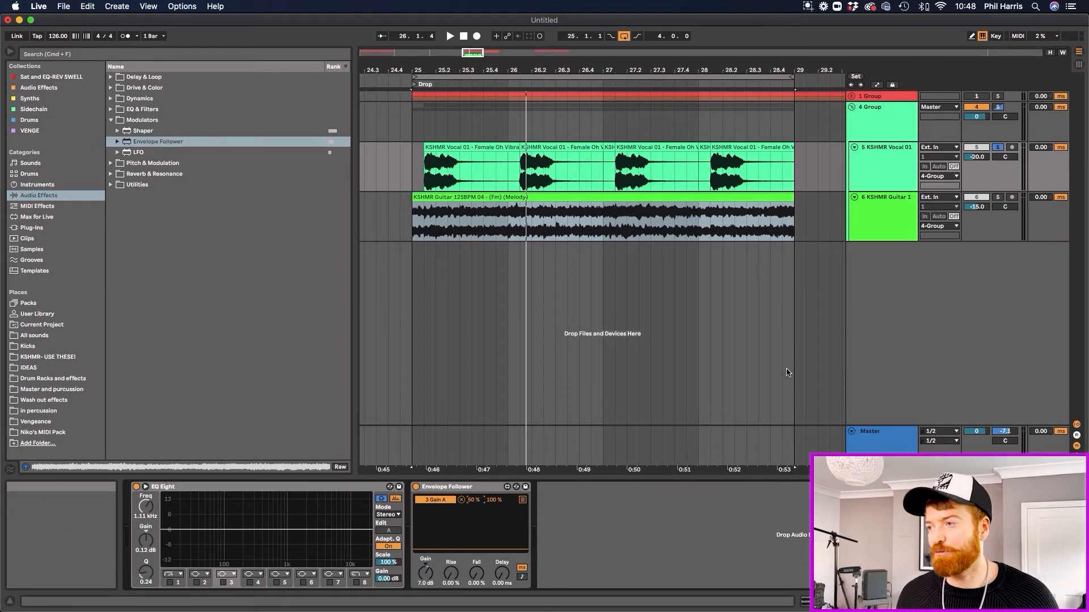
pyautogui.click(881, 209)
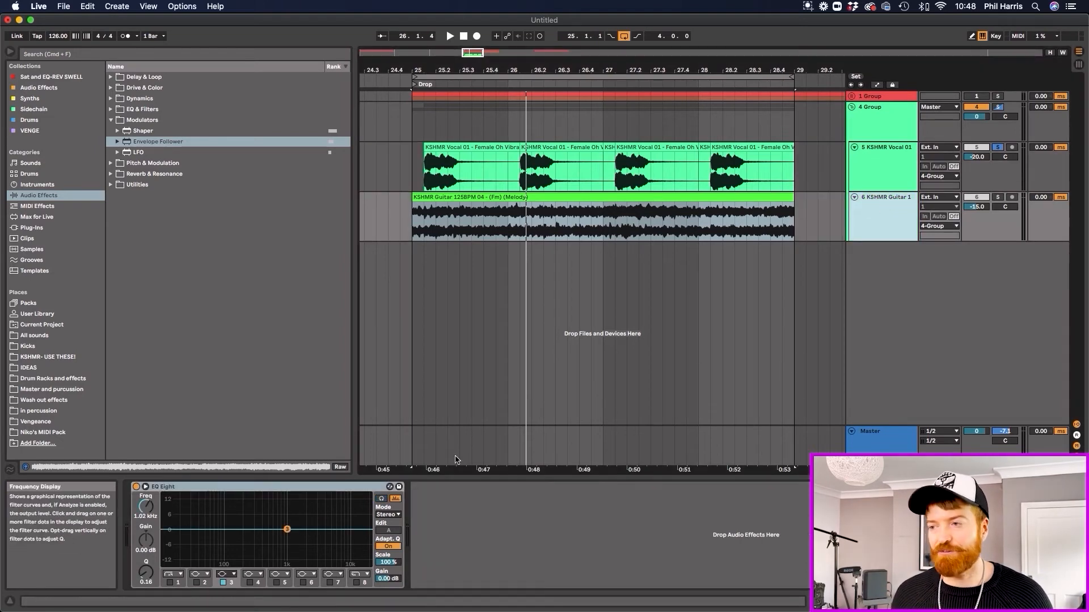
pyautogui.click(881, 167)
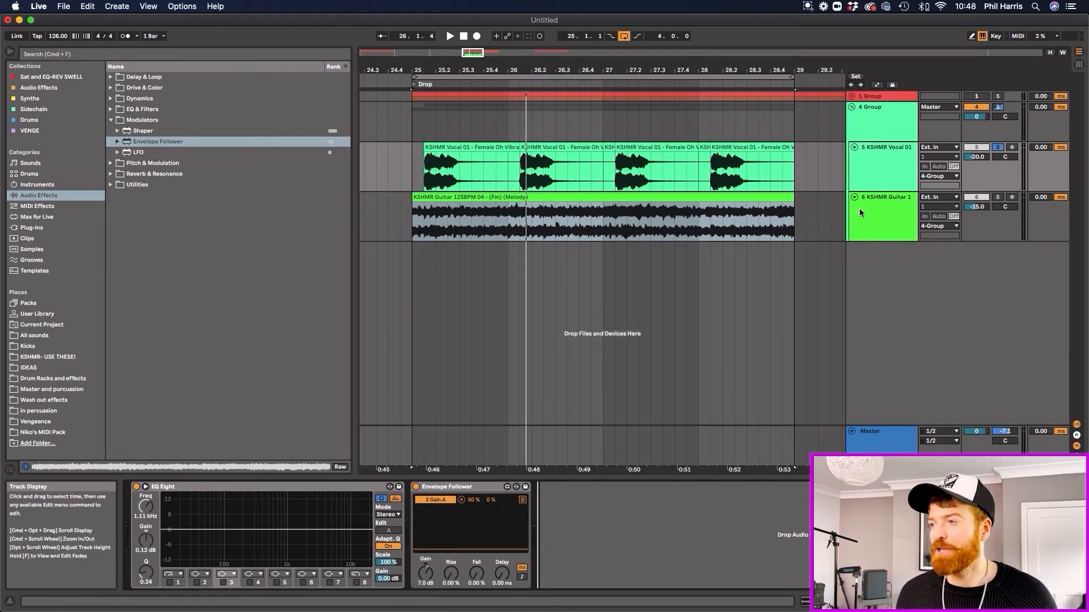
# Step: Play the drop, check the guitar's EQ Eight response, and reduce the vocal's Envelope Follower gain to 5.5 dB
pyautogui.press('space')
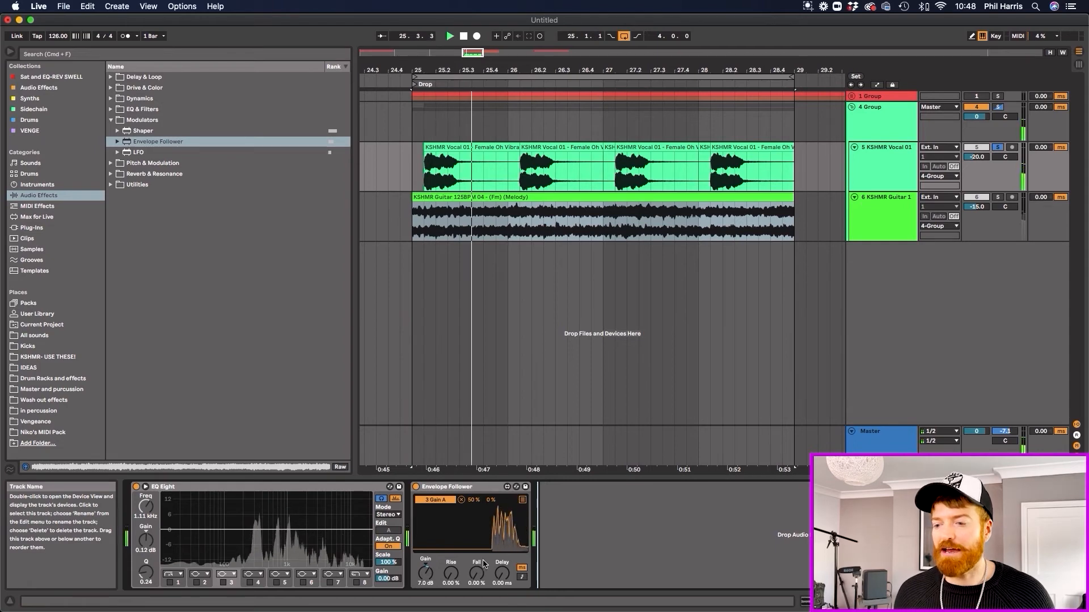
pyautogui.click(880, 222)
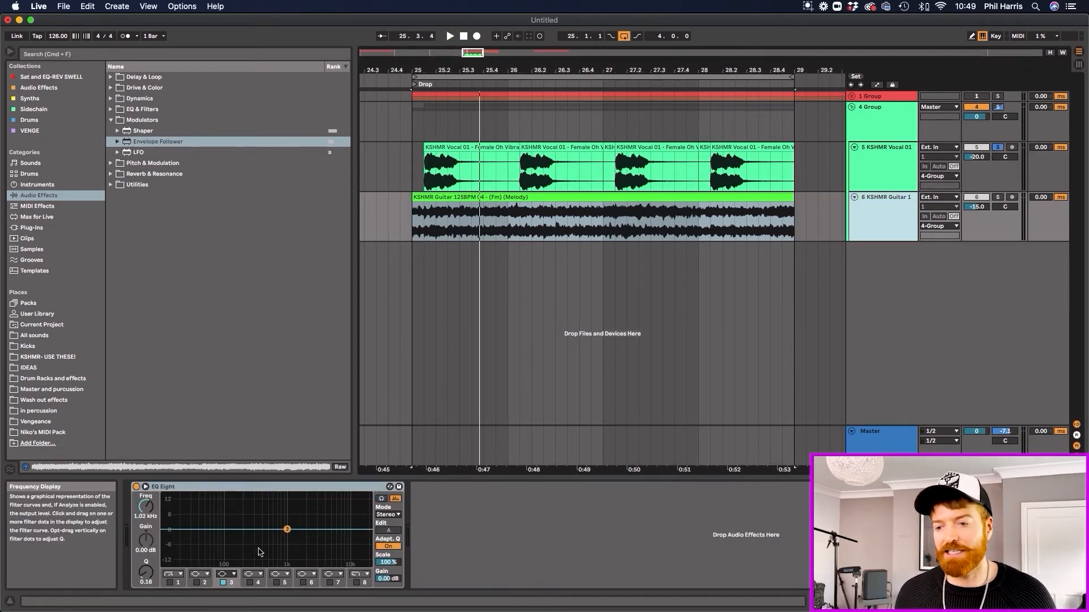
pyautogui.press('space')
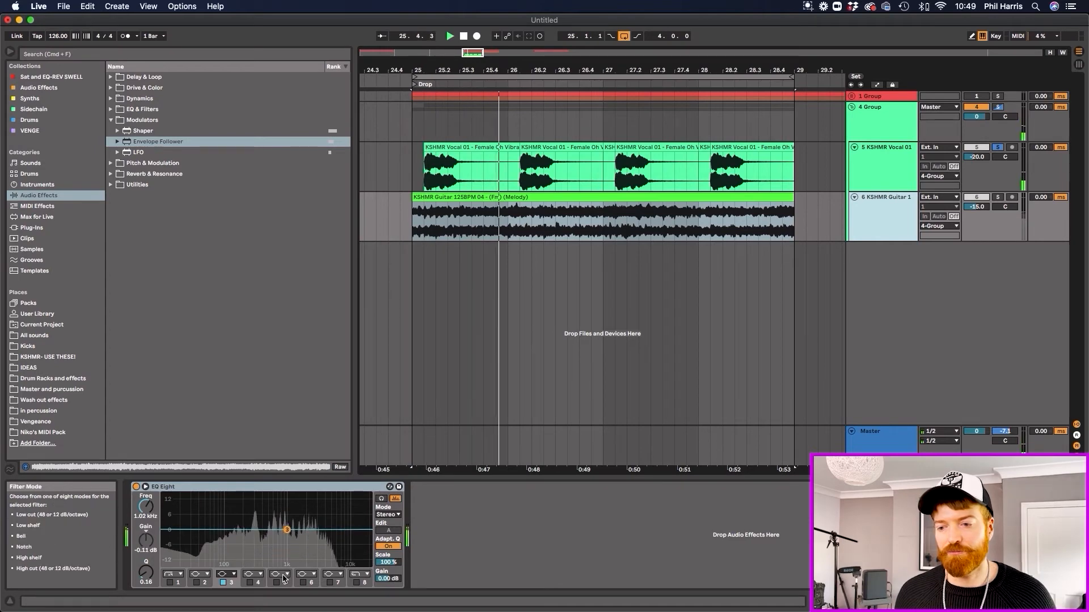
pyautogui.click(879, 170)
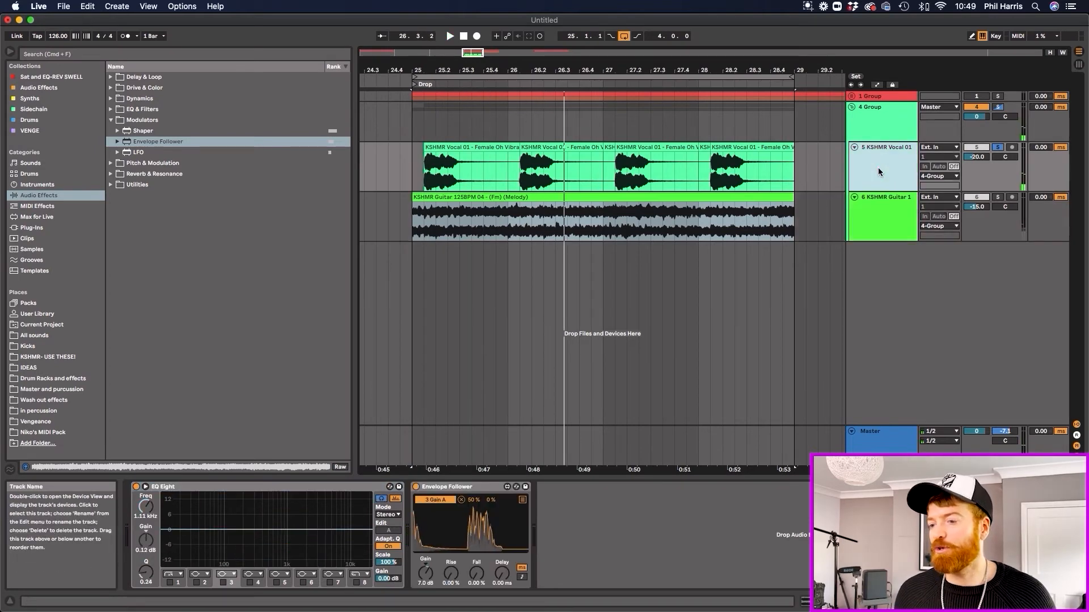
pyautogui.click(425, 576)
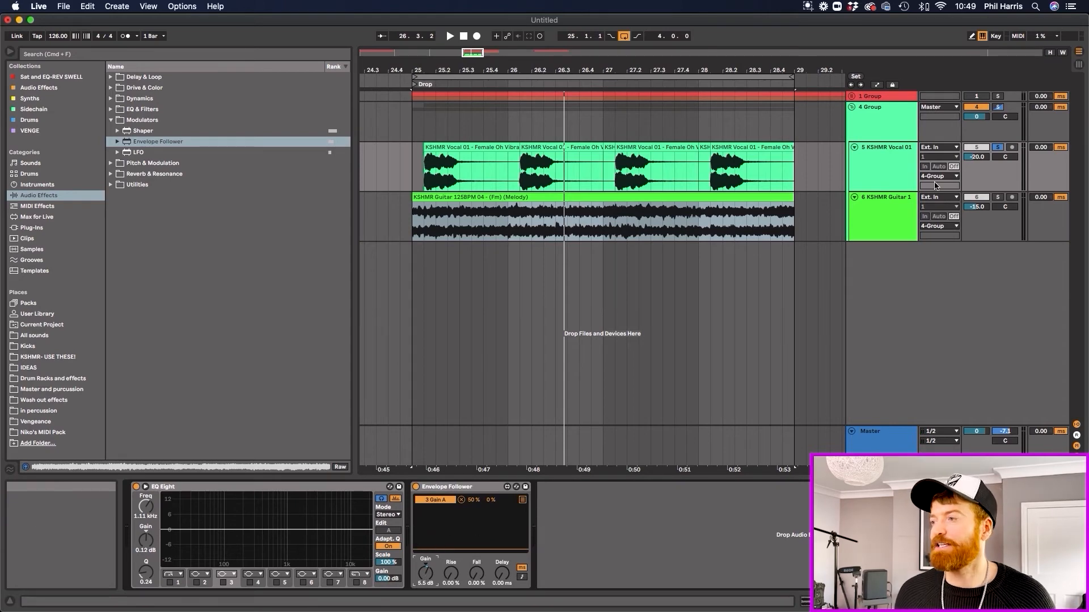
# Step: Solo the KSHMR Guitar track together with the vocal and play the drop to hear the ducking
pyautogui.click(888, 212)
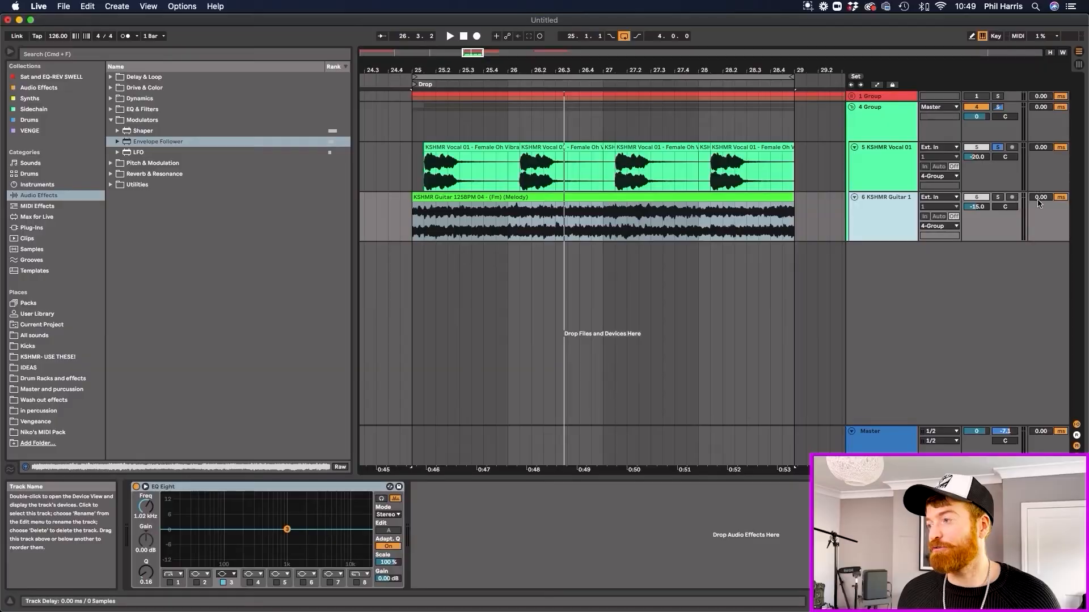
pyautogui.click(998, 198)
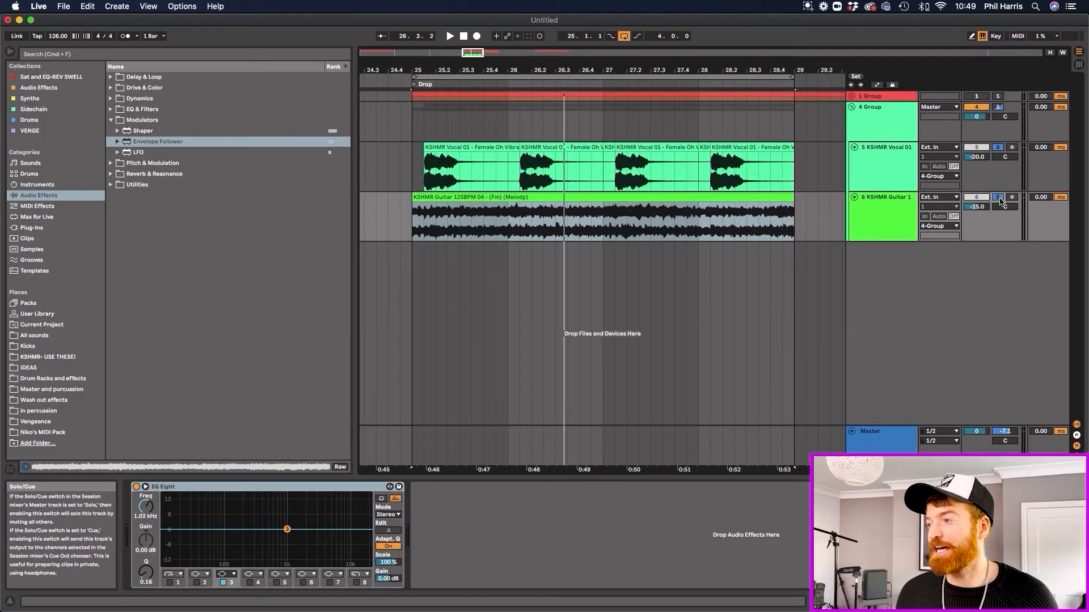
pyautogui.press('space')
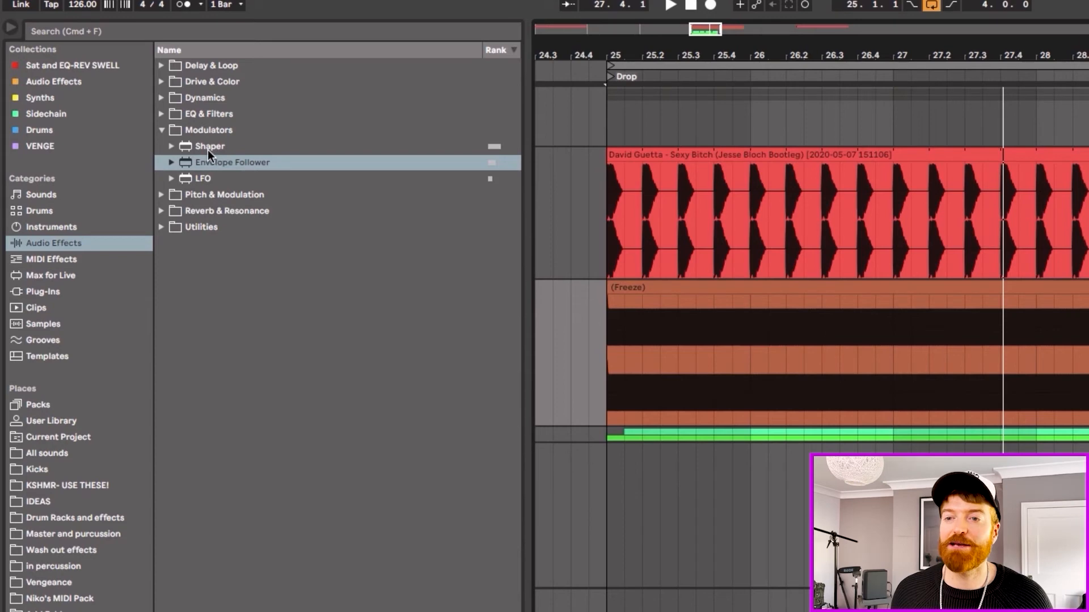
# Step: Add a Shaper to the Bass Sub track and draw a curve rising from zero to maximum halfway through, flat after that
pyautogui.moveTo(205, 146); pyautogui.dragTo(857, 555)
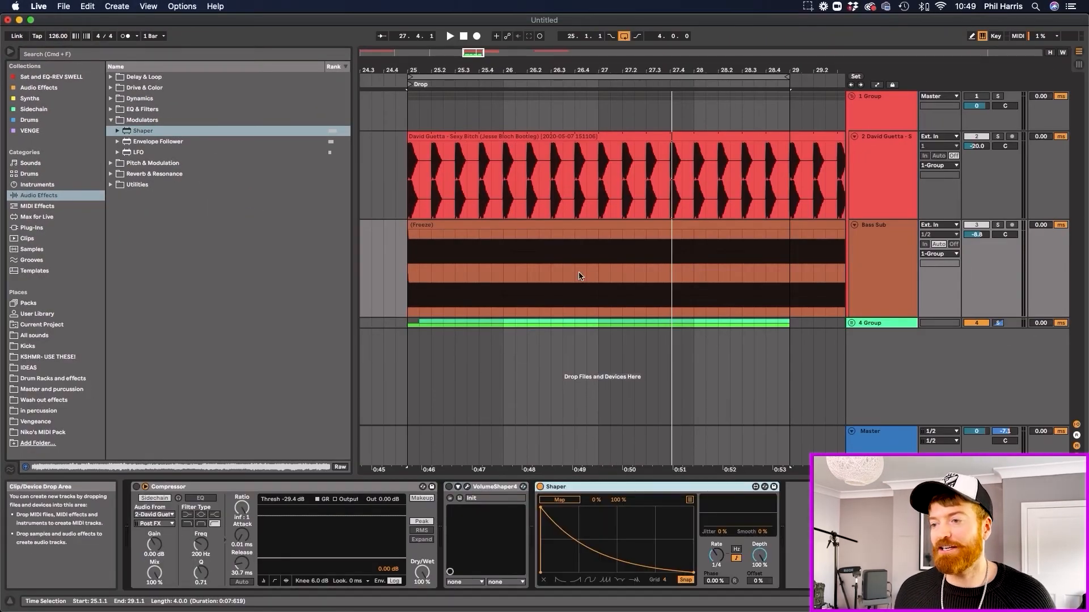
pyautogui.click(862, 242)
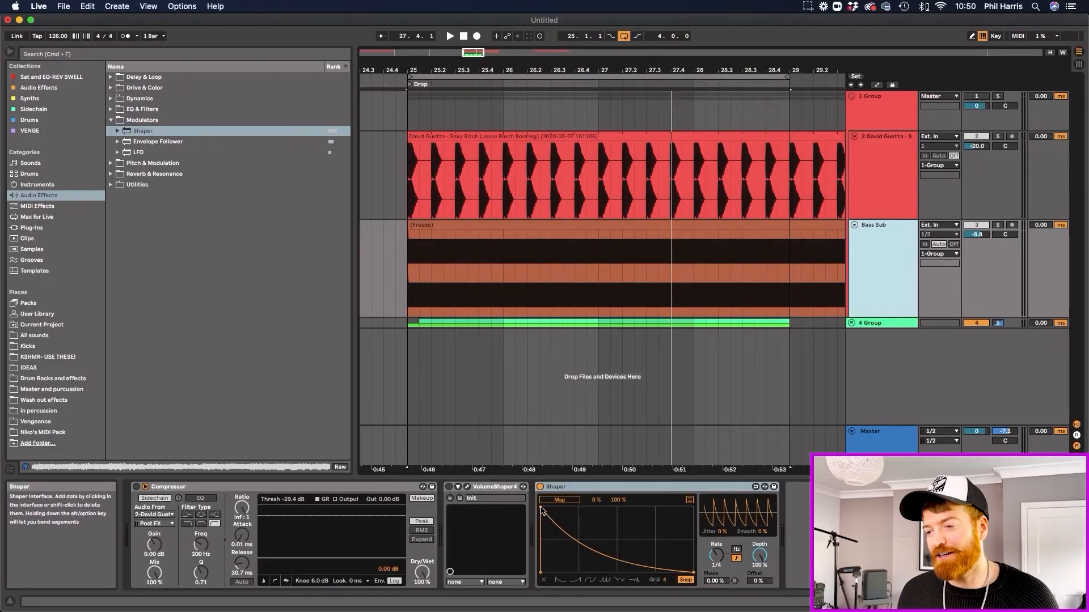
pyautogui.moveTo(540, 508); pyautogui.dragTo(694, 505)
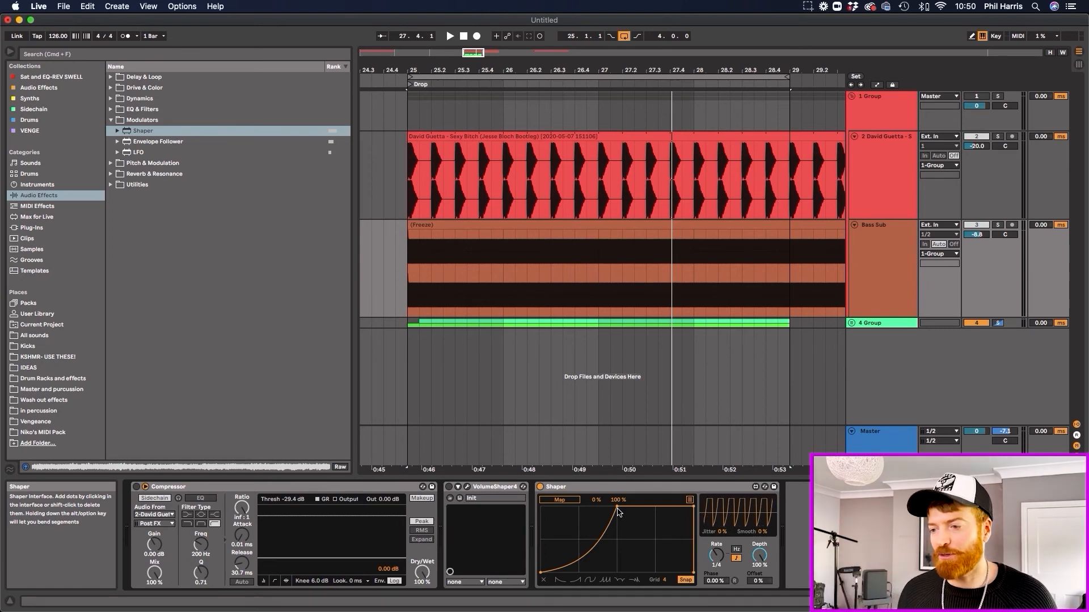
# Step: Insert a Utility device before the Shaper on the Bass Sub track
pyautogui.click(118, 186)
pyautogui.moveTo(136, 163); pyautogui.dragTo(486, 414)
pyautogui.moveTo(521, 494); pyautogui.dragTo(525, 497)
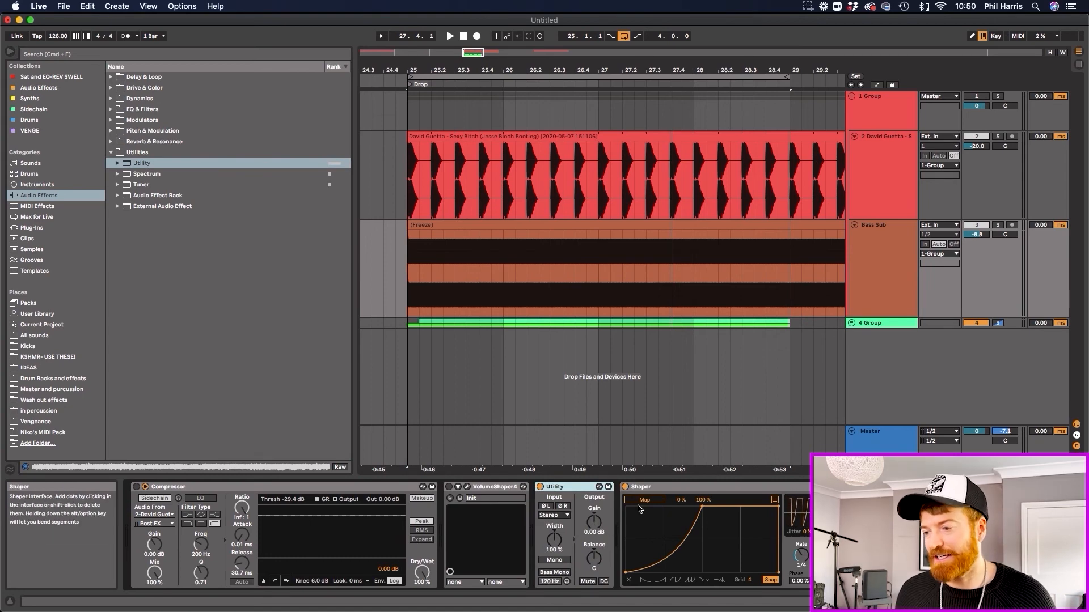
# Step: Map the Shaper to the Utility's output gain and set the mapping maximum to 50%
pyautogui.click(594, 523)
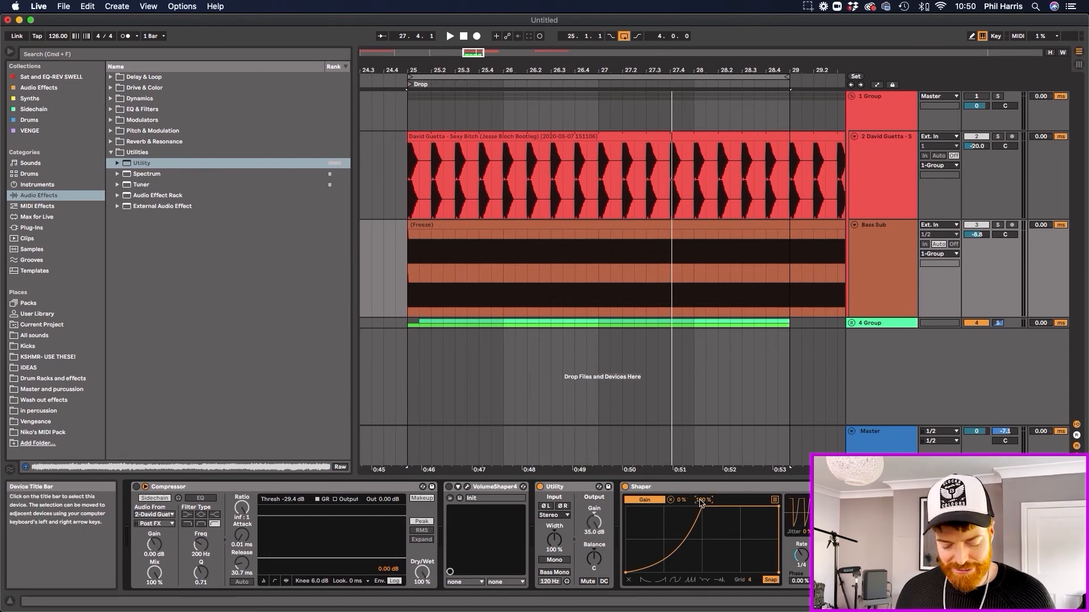
pyautogui.write('50')
pyautogui.press('Return')
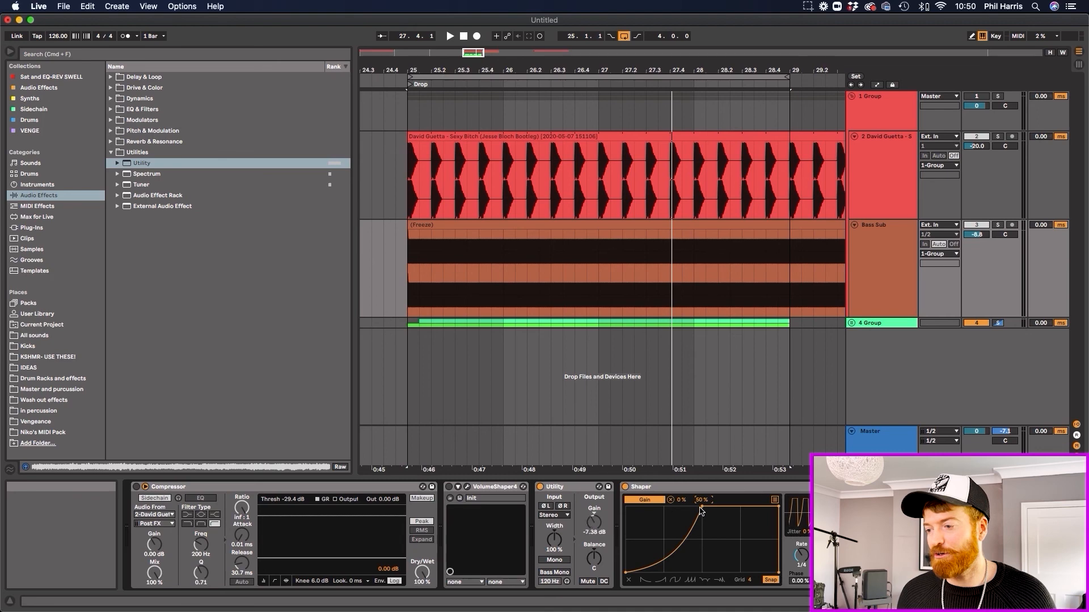
# Step: Solo the Bass Sub track and play the drop, first alone and then with the kick track also soloed
pyautogui.press('space')
pyautogui.click(998, 225)
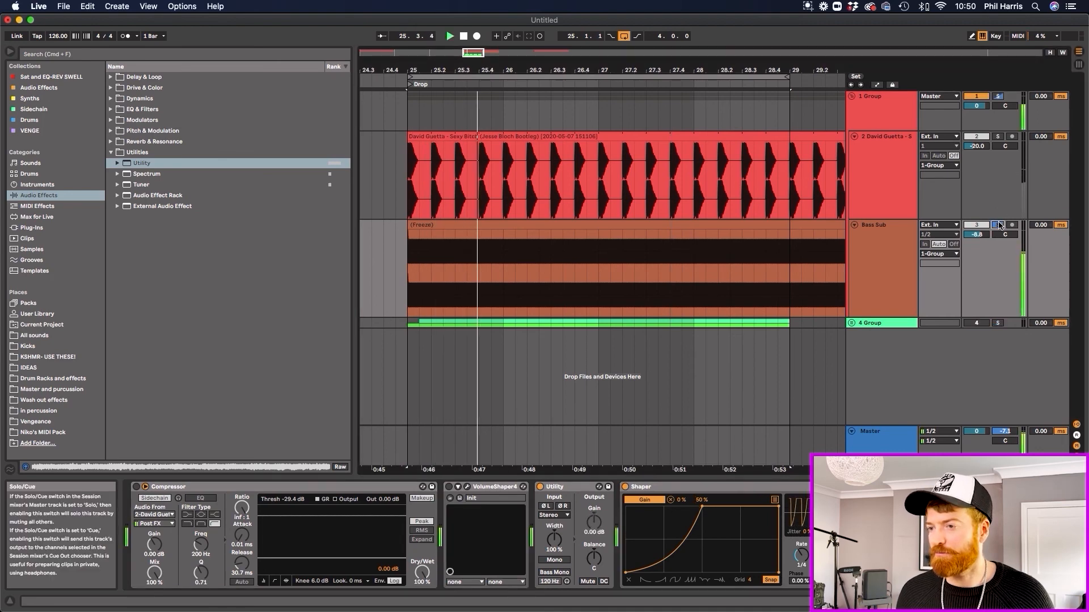
pyautogui.press('space')
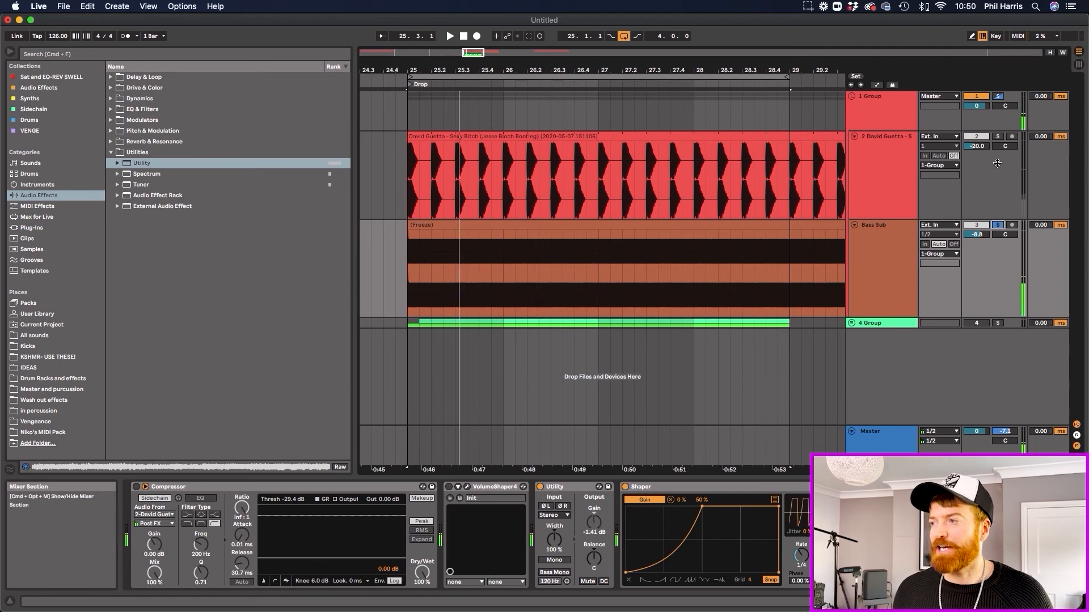
pyautogui.press('space')
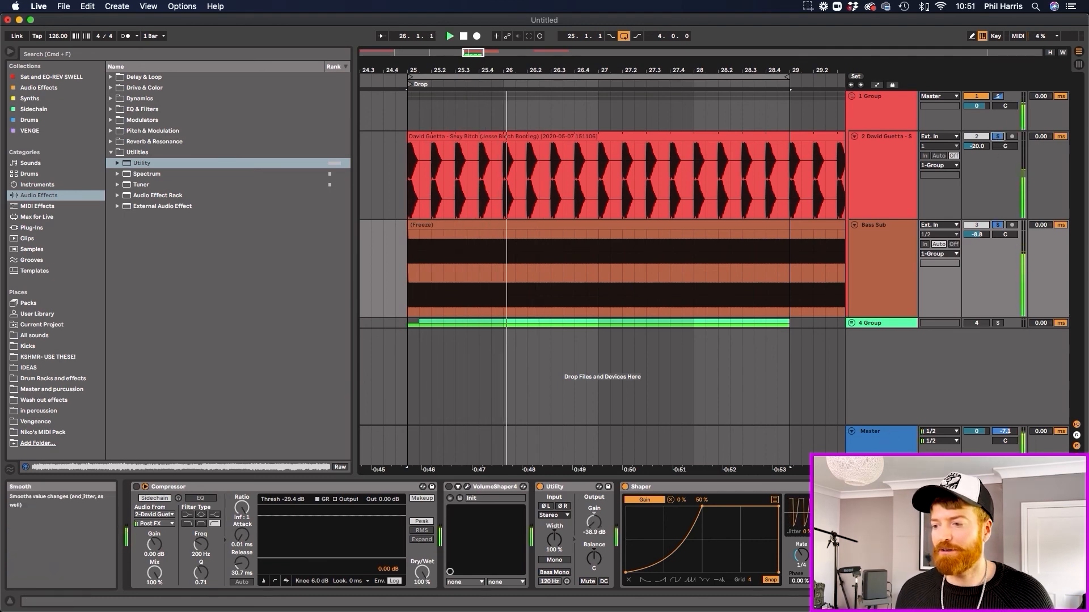